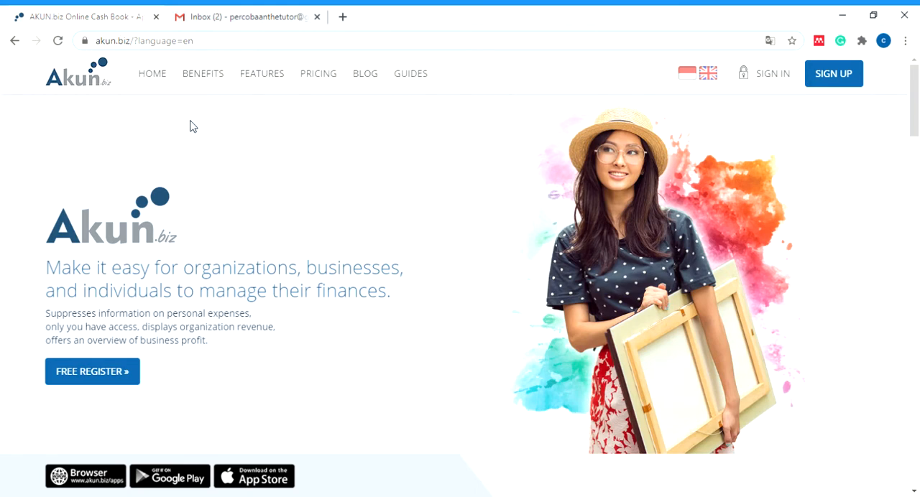
- Look through the AKUN.biz home page, from the introduction and bookkeeping features to the testimonials and footer
click(111, 41)
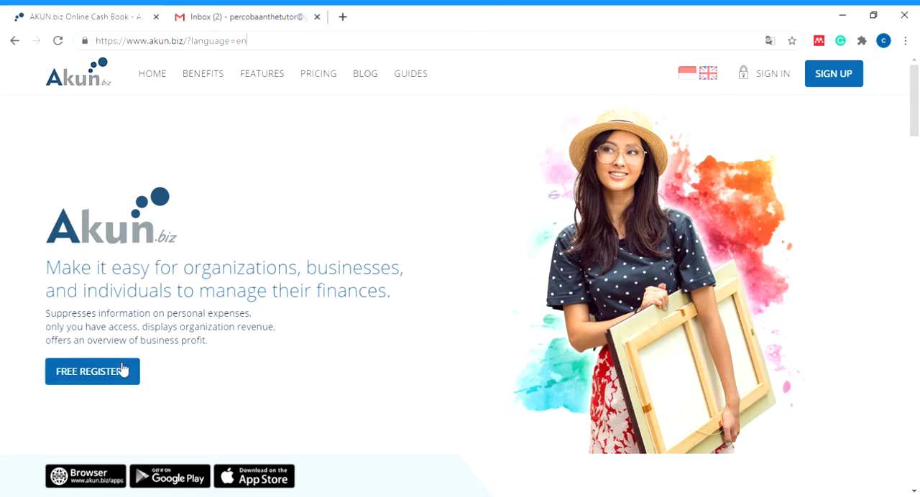
scroll(177, 335, down, 4)
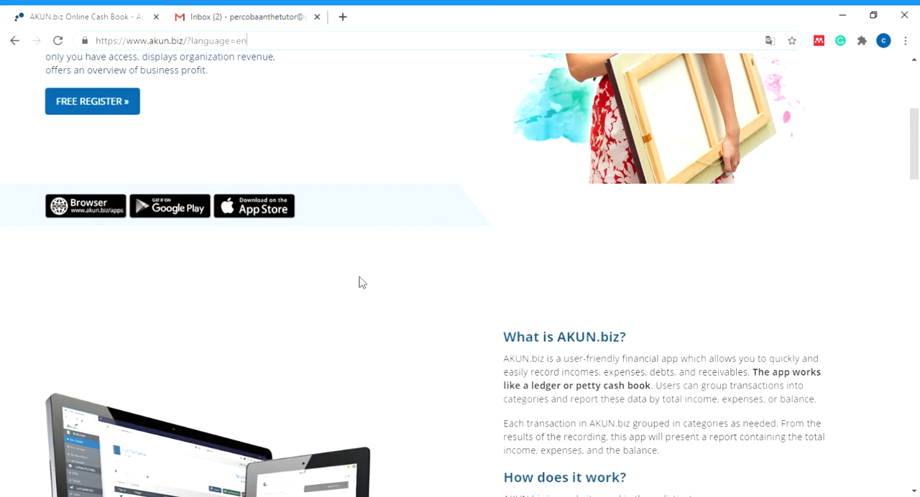
scroll(407, 287, down, 5)
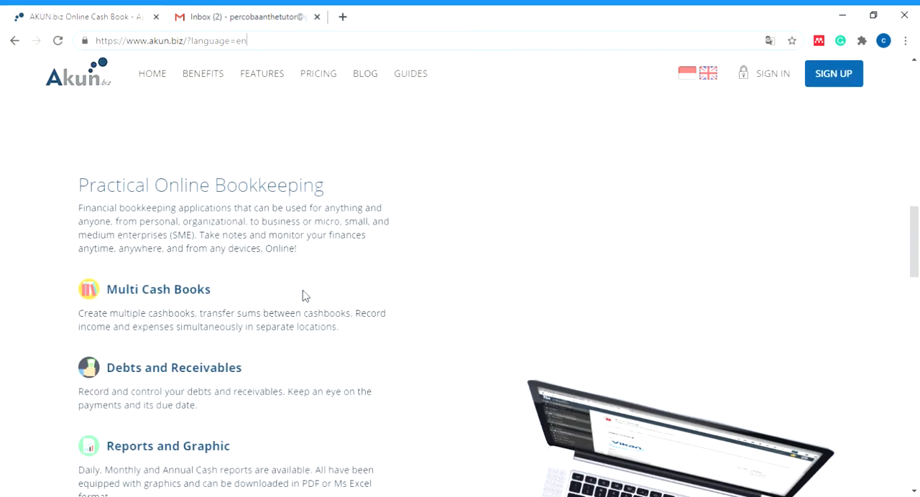
scroll(305, 295, down, 1)
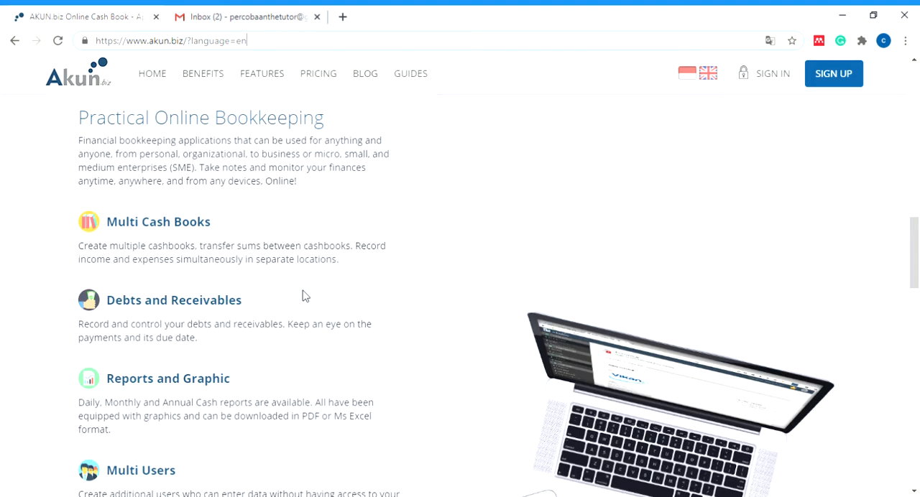
scroll(302, 296, down, 6)
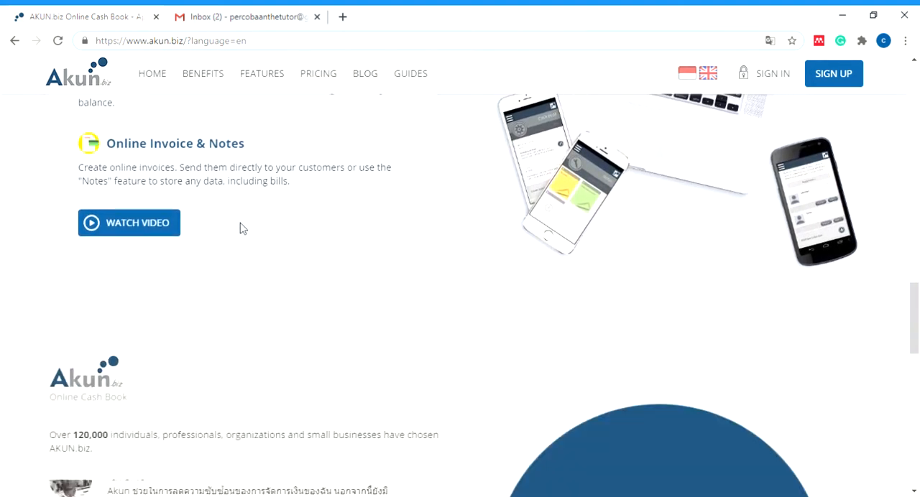
scroll(323, 304, down, 2)
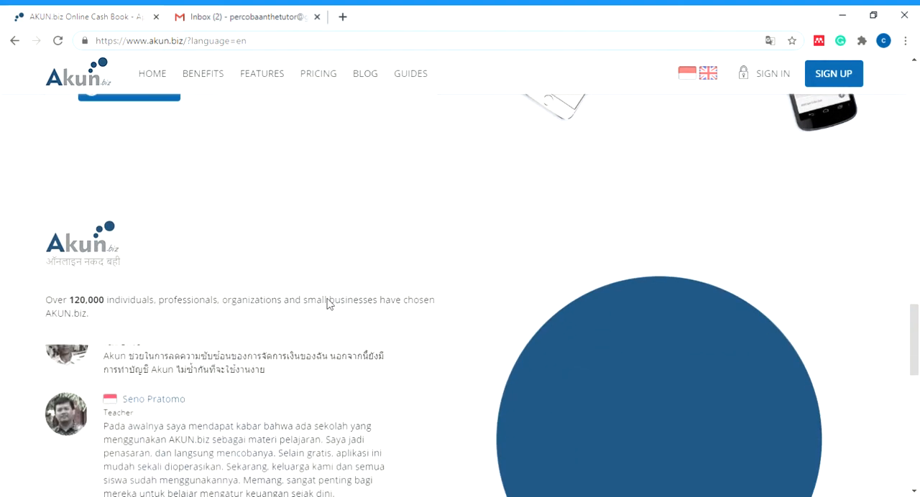
scroll(328, 303, down, 2)
scroll(328, 303, down, 1)
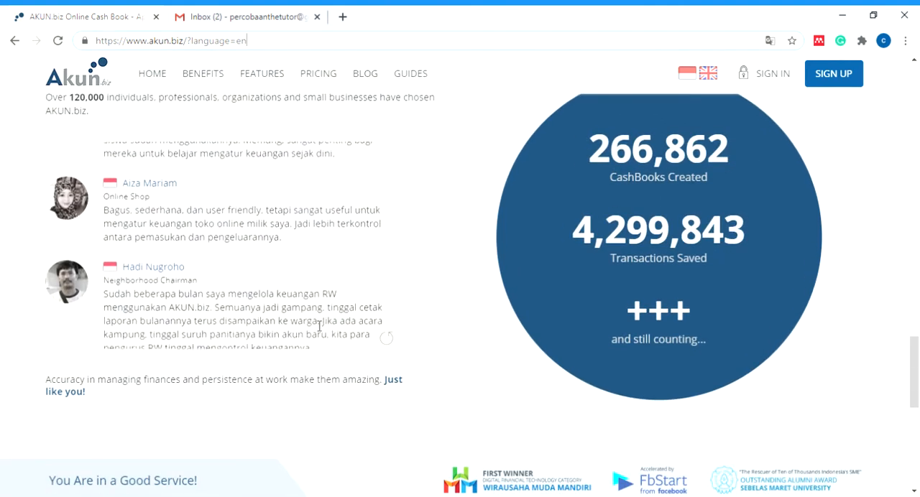
scroll(634, 254, down, 3)
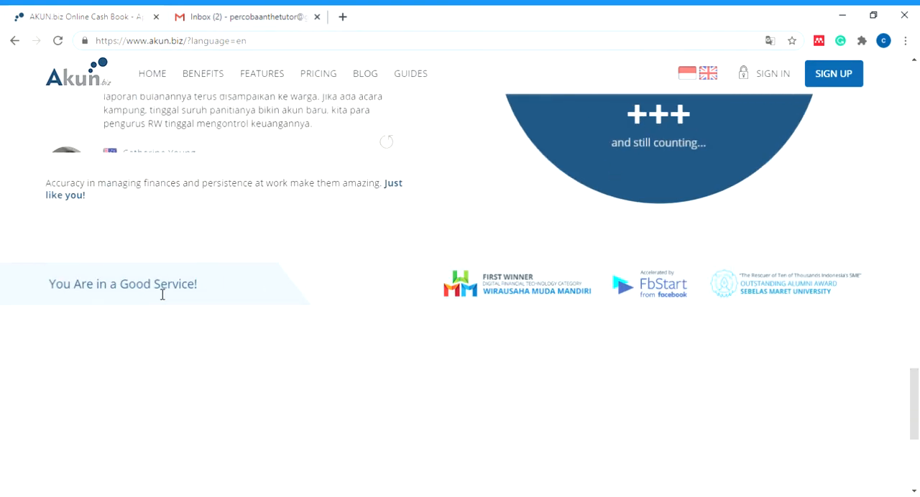
scroll(452, 264, down, 3)
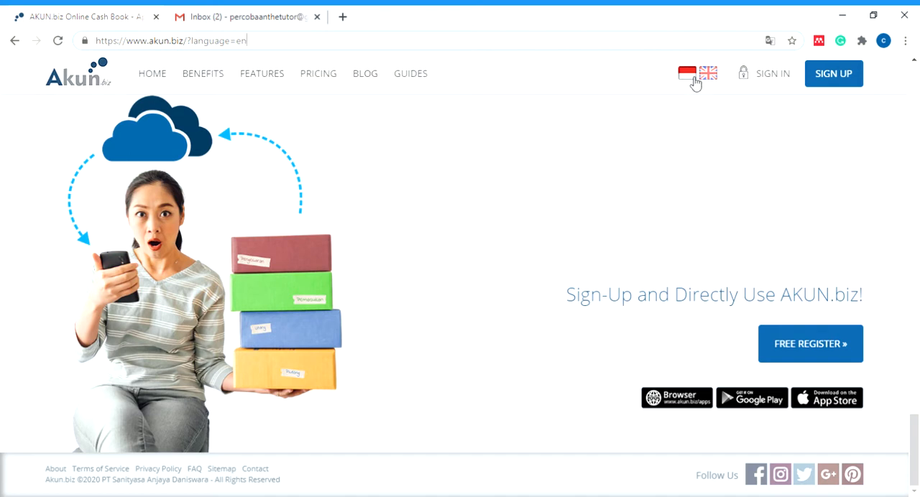
- Reload the site, switch its language to Indonesian and open the Tips Bisnis section
key(Return)
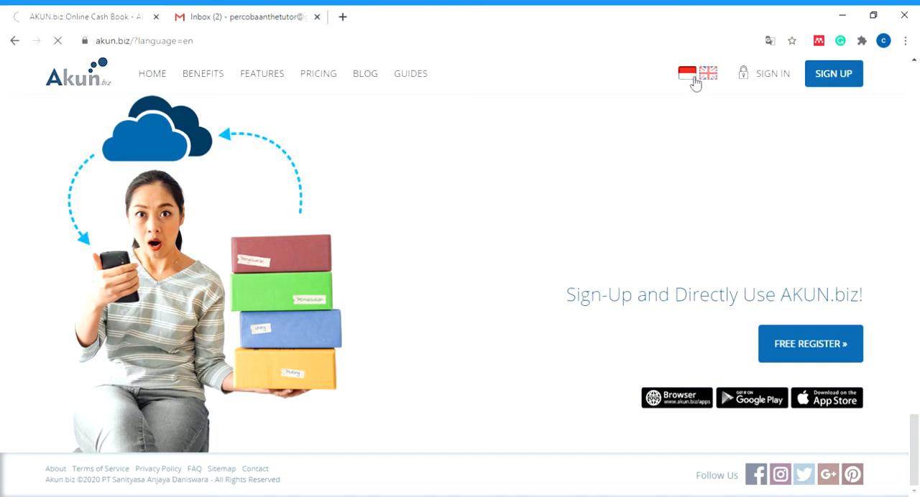
click(694, 83)
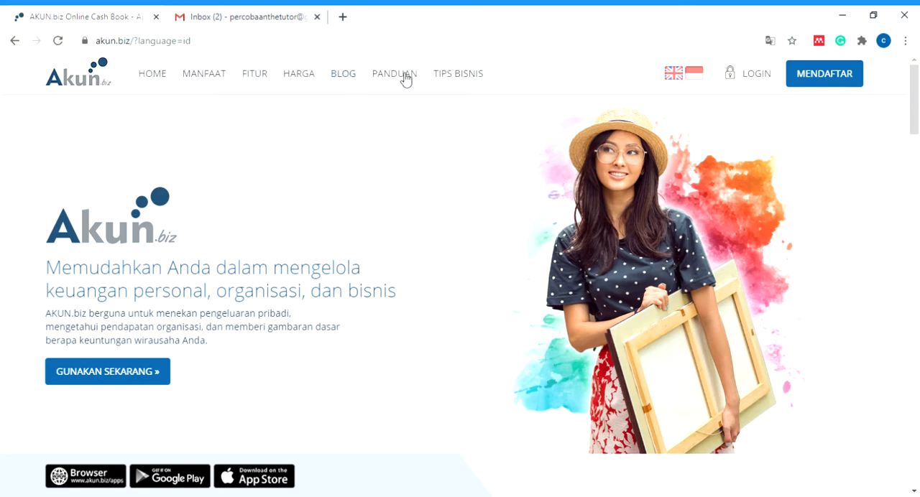
click(463, 79)
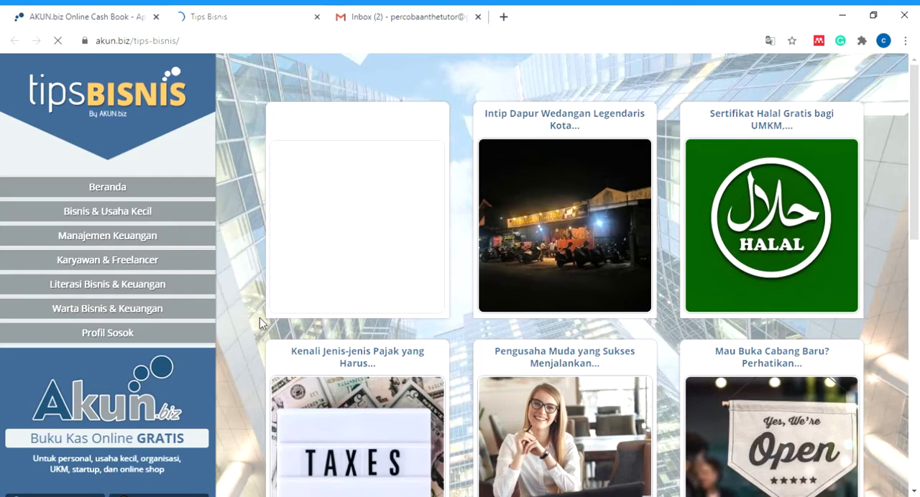
- Look through the Tips Bisnis articles and open the Manajemen Keuangan category
scroll(260, 317, down, 4)
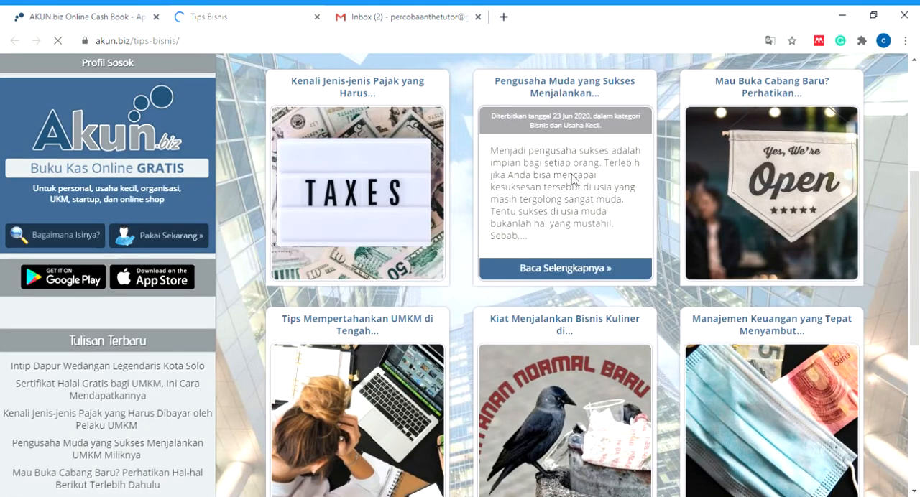
scroll(540, 355, down, 1)
scroll(537, 356, down, 4)
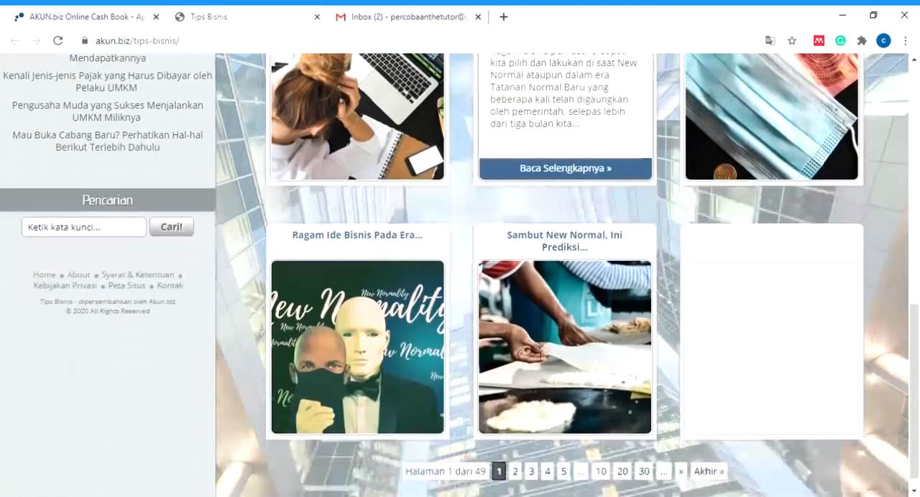
scroll(537, 355, down, 1)
scroll(309, 336, up, 8)
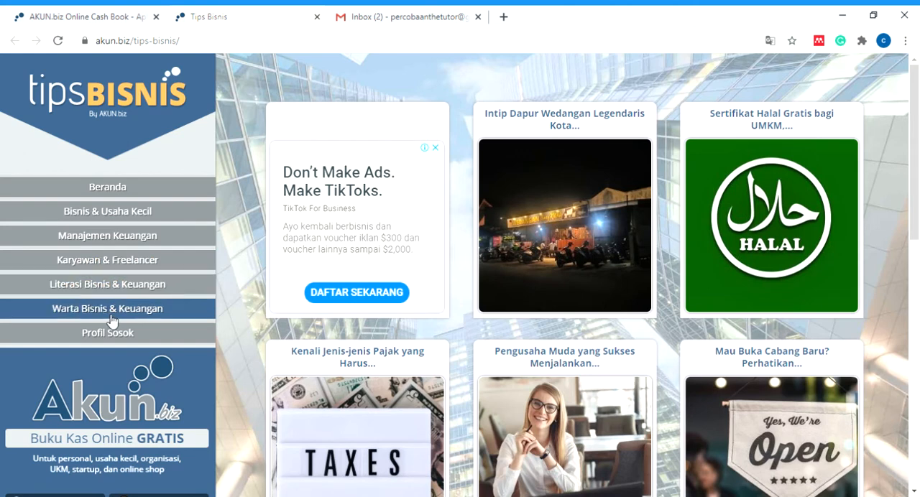
click(112, 244)
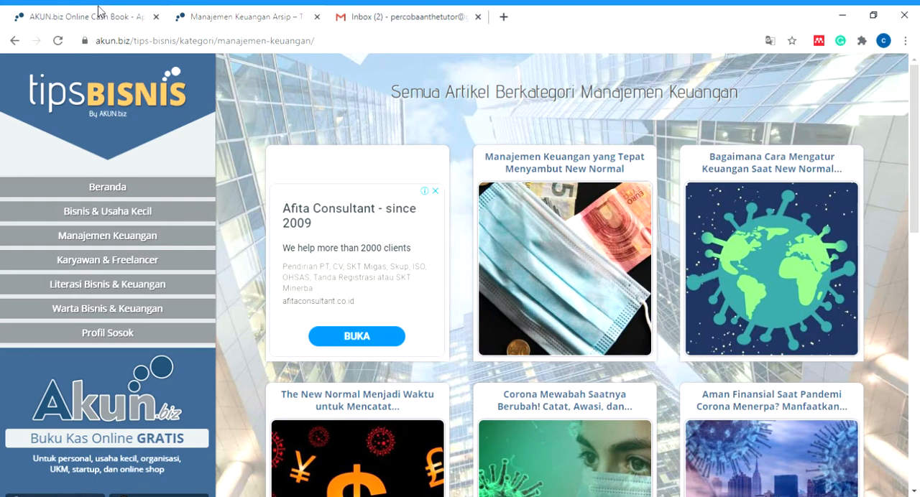
- Return to the main AKUN.biz site and read through its Fitur page on the main features
click(65, 21)
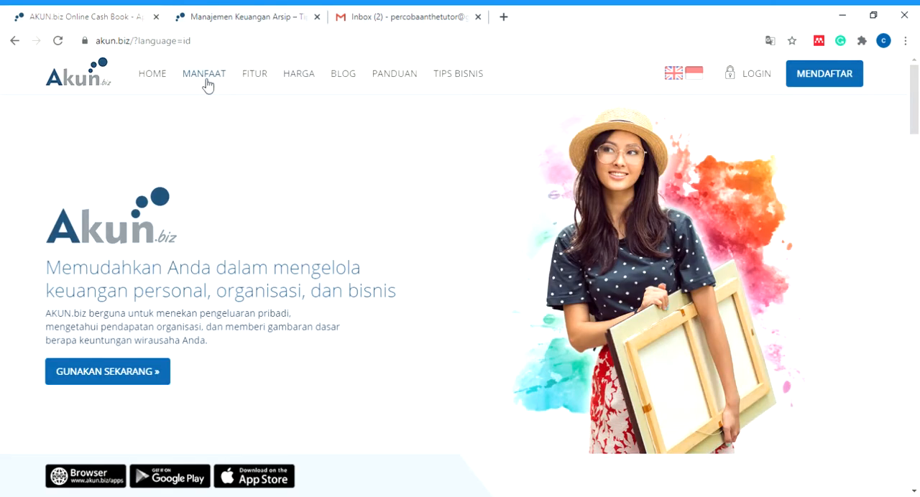
click(254, 75)
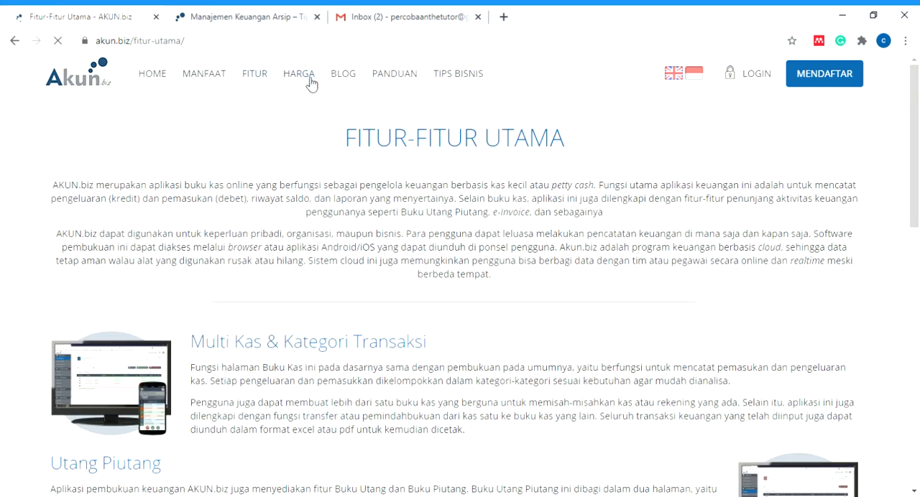
click(300, 73)
scroll(326, 383, down, 3)
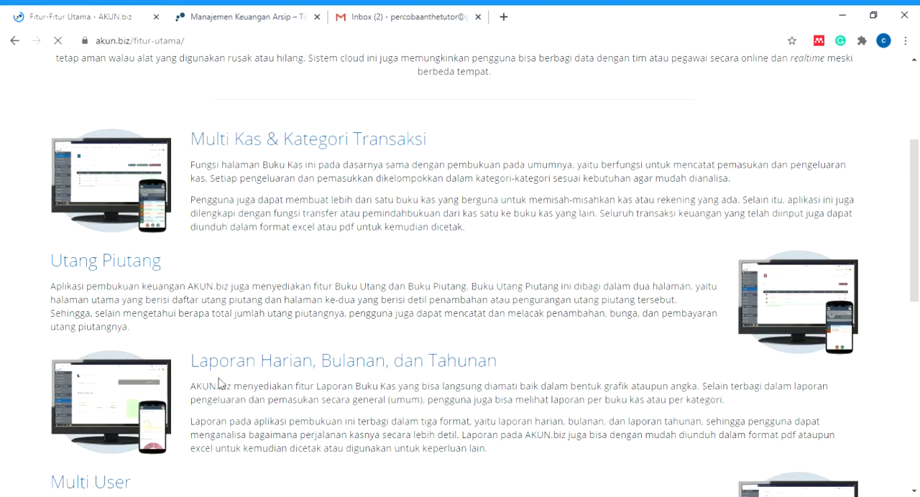
scroll(476, 374, down, 2)
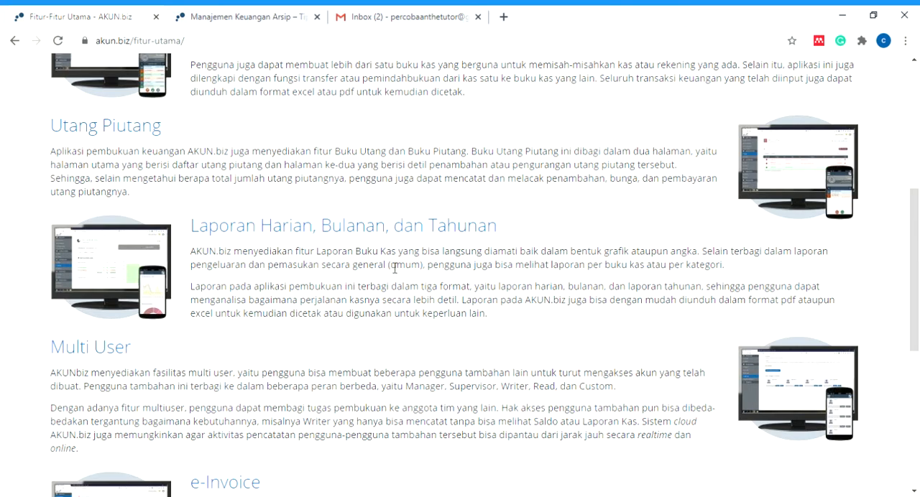
scroll(280, 381, down, 3)
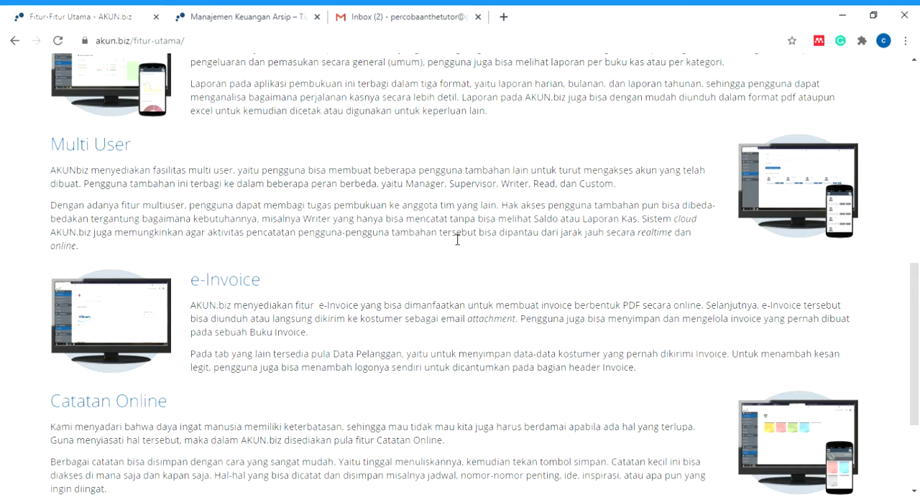
scroll(457, 240, down, 2)
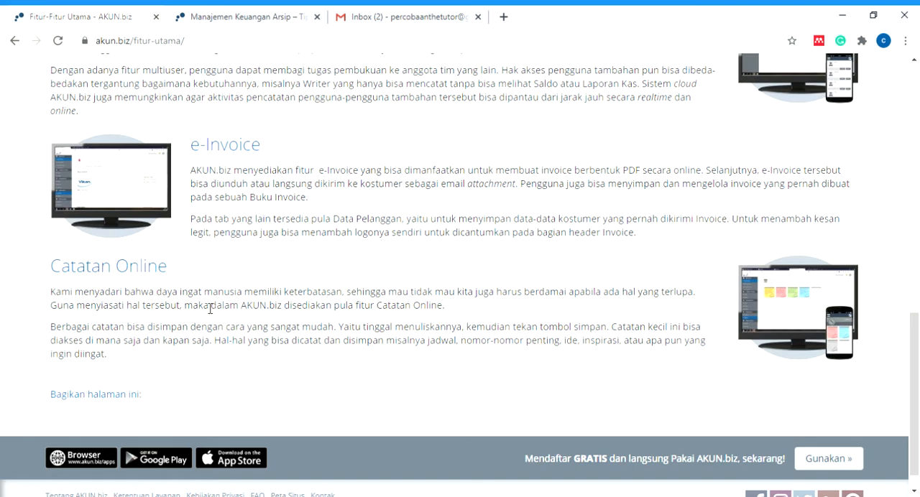
scroll(209, 308, up, 10)
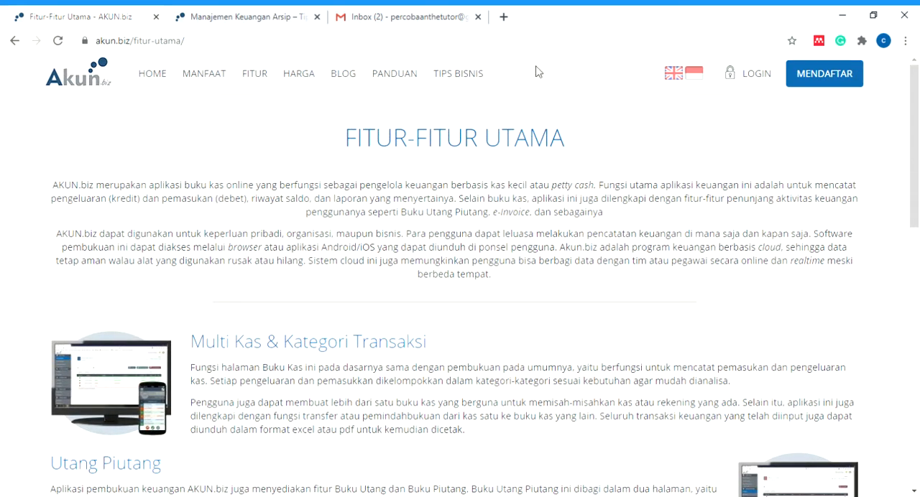
- Open the registration form and fill in the account holder's name and e-mail address
click(841, 76)
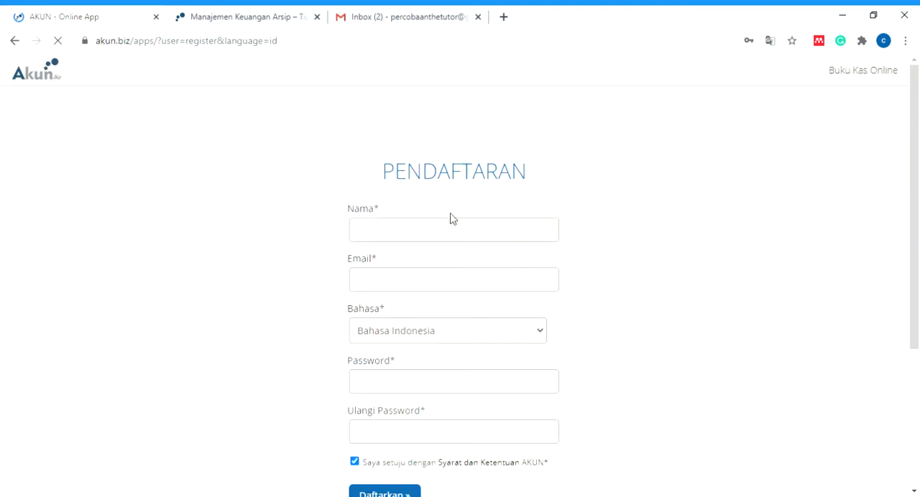
scroll(450, 212, down, 1)
click(446, 167)
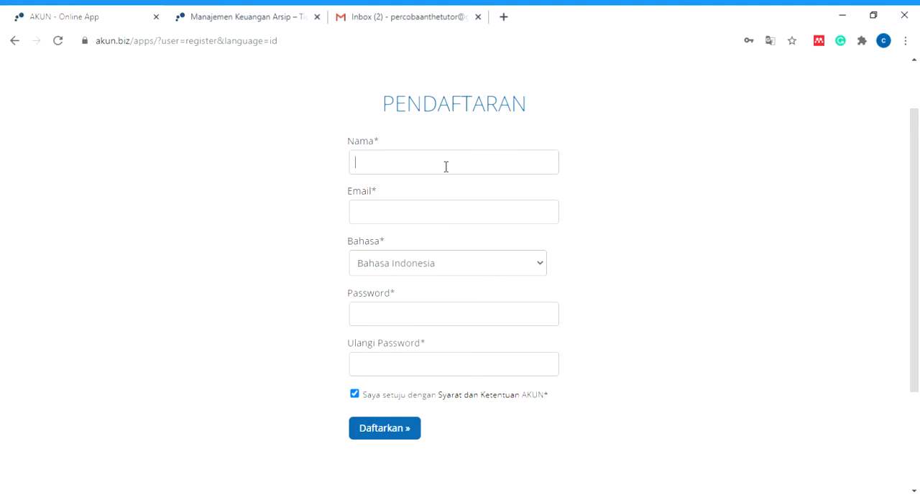
text(Cobacoba)
key(Tab)
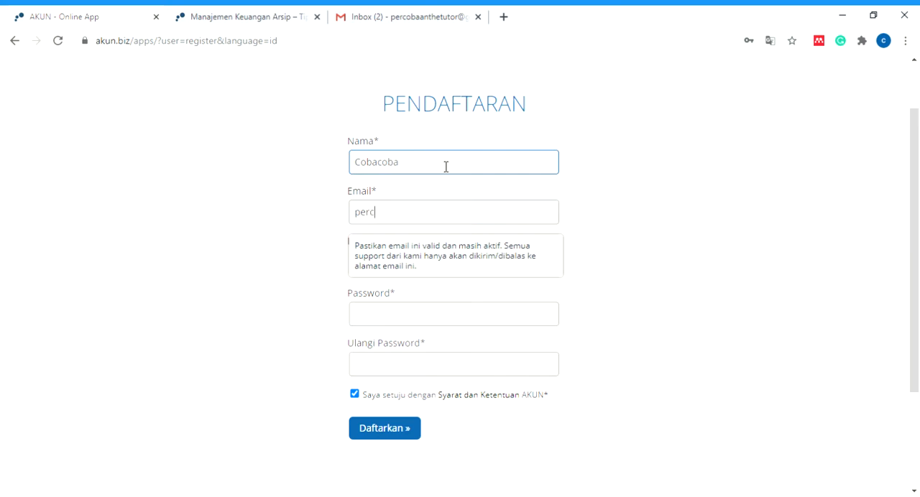
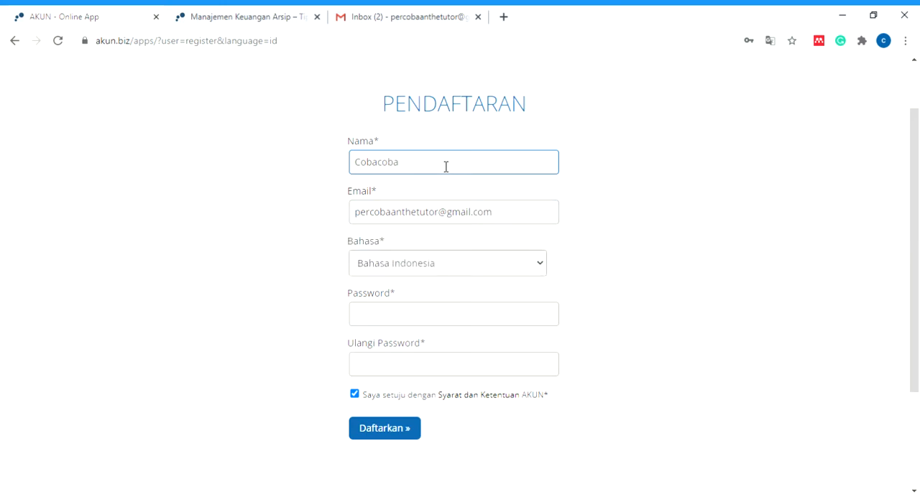
text(••••••••)
- Enter the account password, repeat it for confirmation and submit the registration
key(Tab)
text(•••••••••)
click(389, 431)
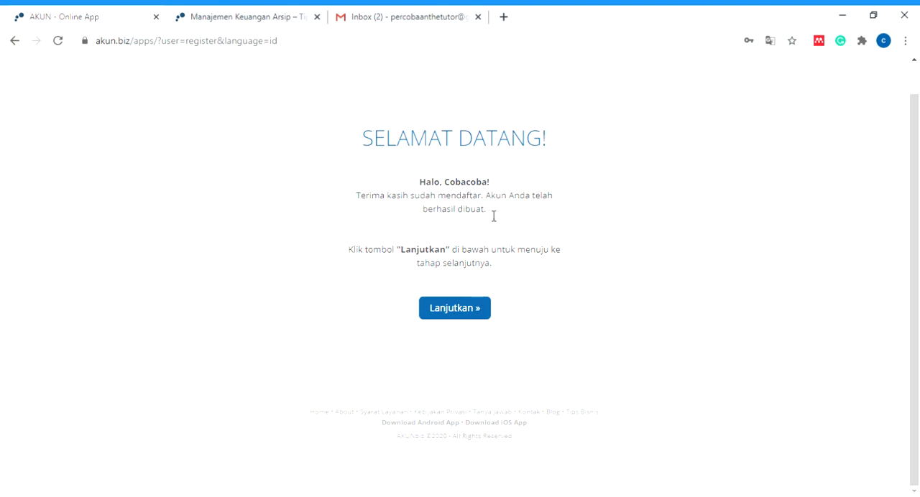
- Continue to the Buat Buku Kas form and review the fields for creating a cash book
click(468, 312)
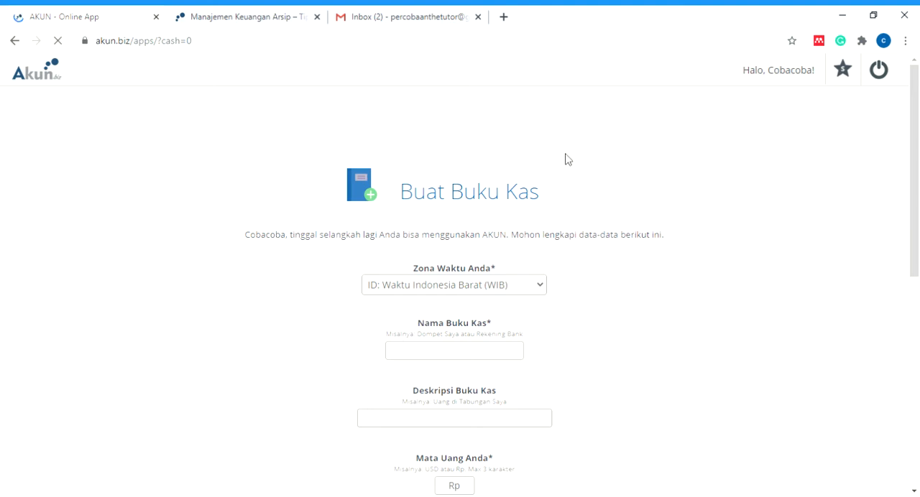
scroll(565, 158, down, 2)
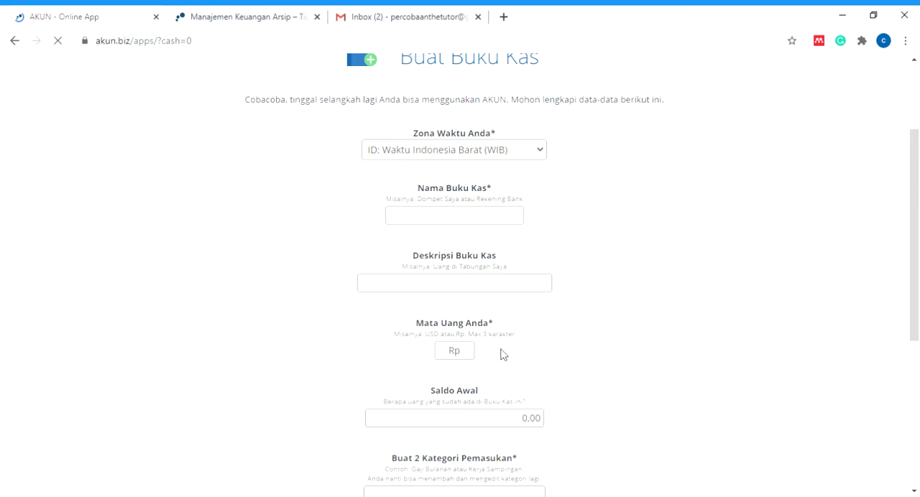
scroll(501, 354, down, 2)
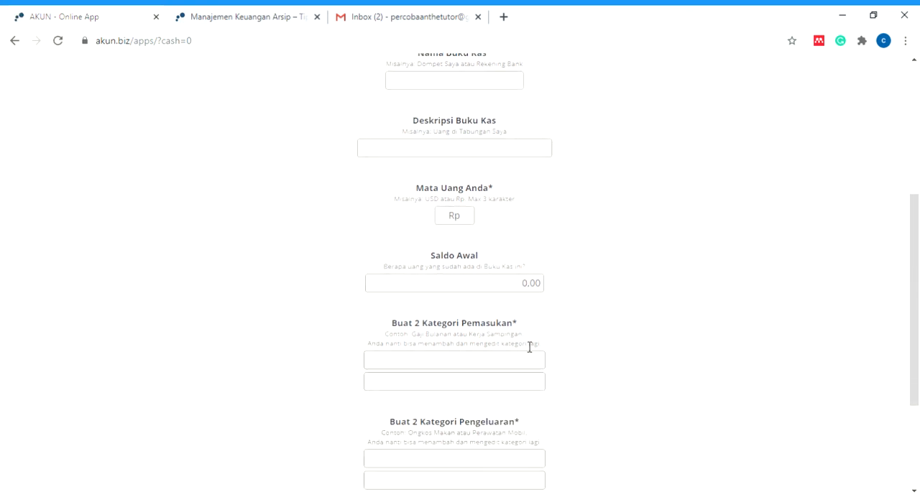
scroll(532, 348, up, 4)
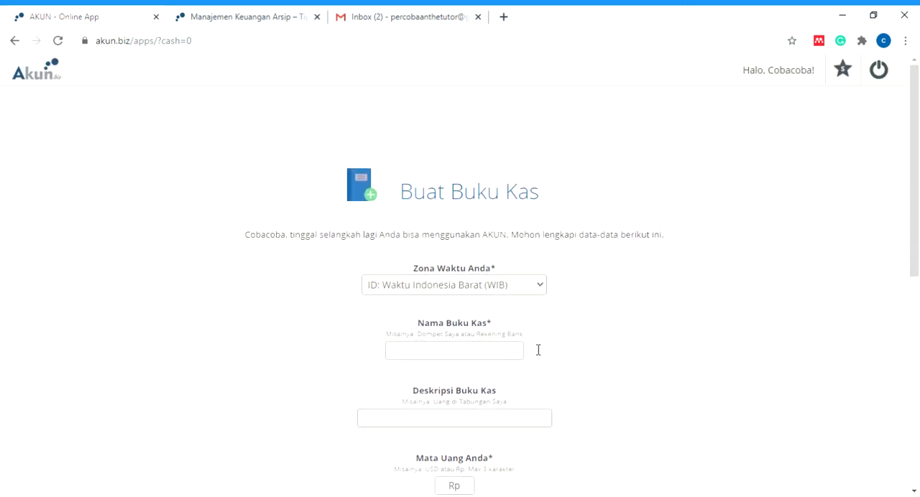
scroll(517, 343, down, 1)
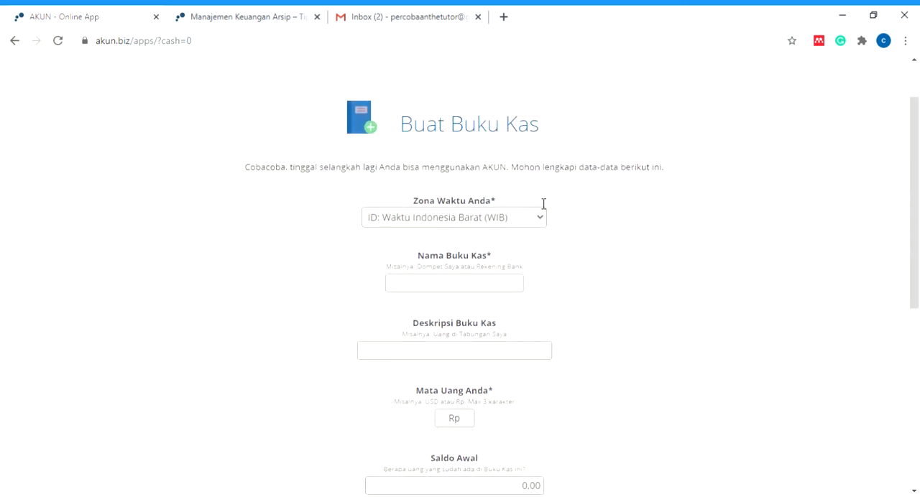
mouse_move(541, 227)
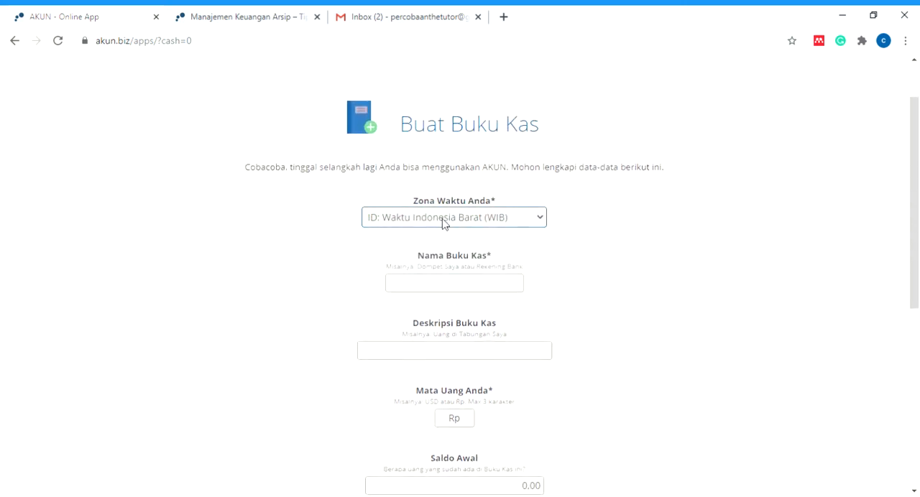
- Name the new cash book "Kas Toko Jaya" in the Buat Buku Kas form
click(456, 287)
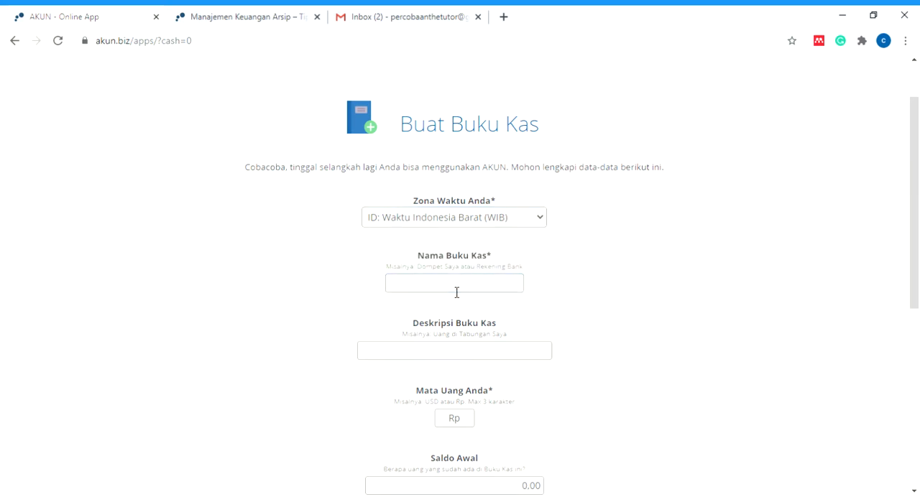
text(Usaha)
key(BackSpace)
key(BackSpace)
key(BackSpace)
key(BackSpace)
key(BackSpace)
key(BackSpace)
text(Kas TOko Jaya)
click(422, 286)
key(BackSpace)
text(o)
- Enter "Catatan Keuangan Toko Jaya" as the cash book's description
click(451, 353)
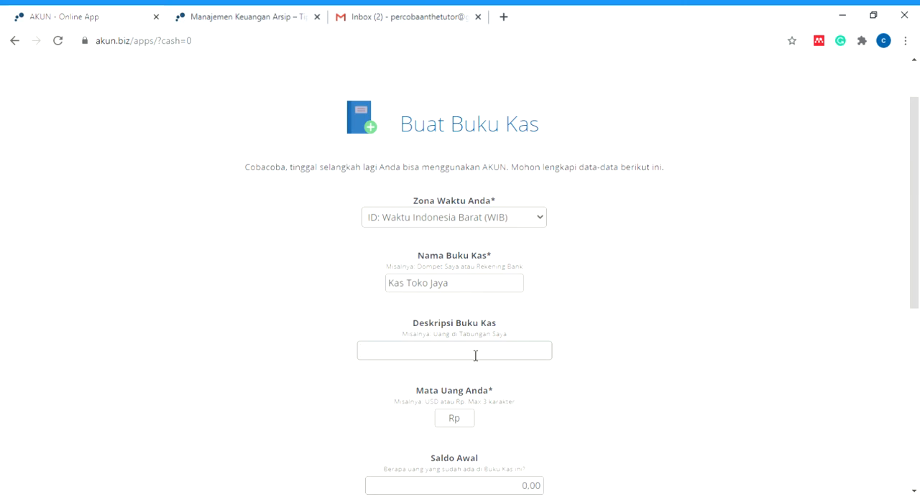
text(Catatan Keuangan TOko)
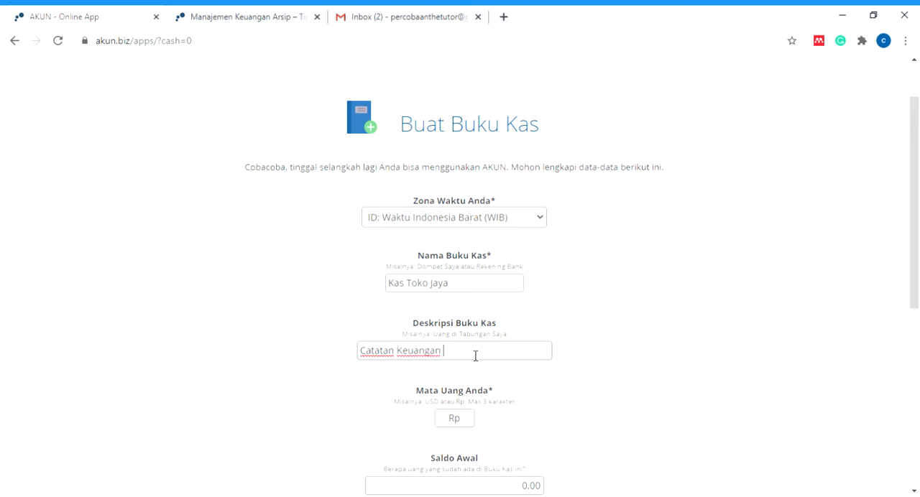
key(BackSpace)
key(BackSpace)
key(BackSpace)
text(oko Jaya)
- Keep Rp as the currency and set the cash book's Saldo Awal to 1000000
scroll(500, 420, down, 1)
scroll(503, 426, down, 1)
click(446, 286)
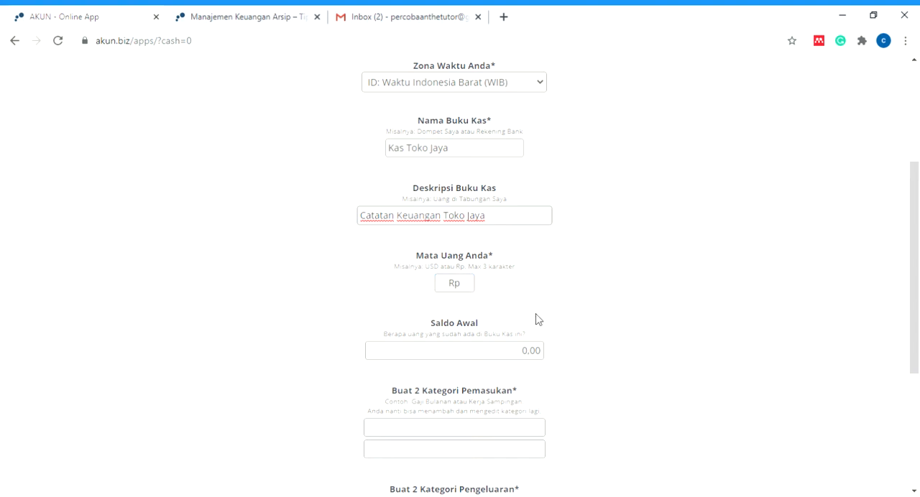
scroll(538, 320, down, 3)
click(456, 146)
key(BackSpace)
key(BackSpace)
key(BackSpace)
key(BackSpace)
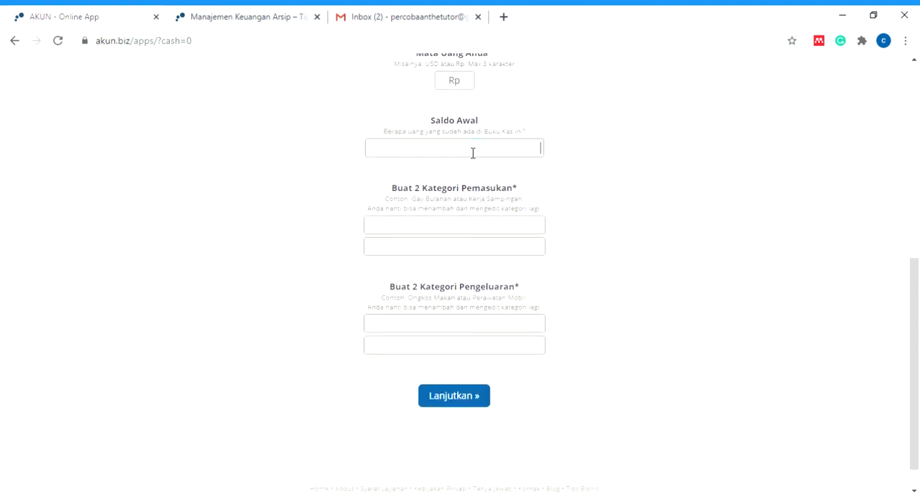
text(1000000)
- Enter "Penjualan Harian" as the first income category, leaving the second one empty
click(446, 226)
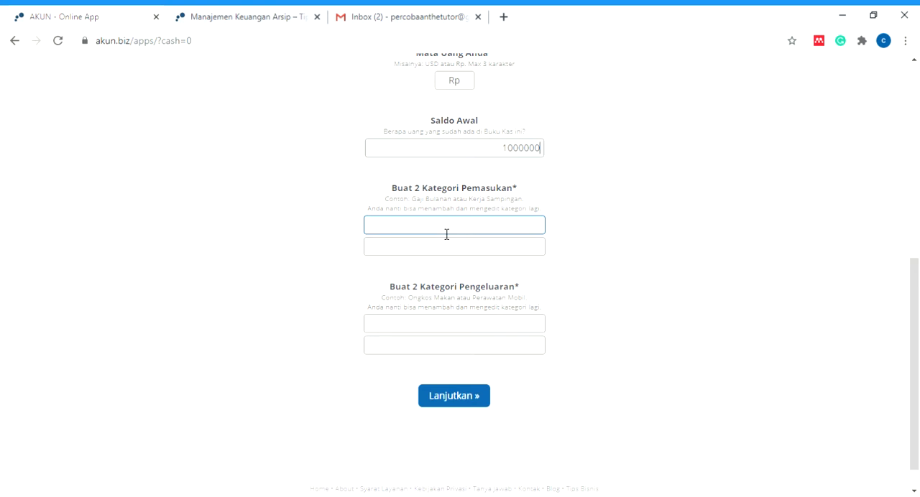
click(446, 234)
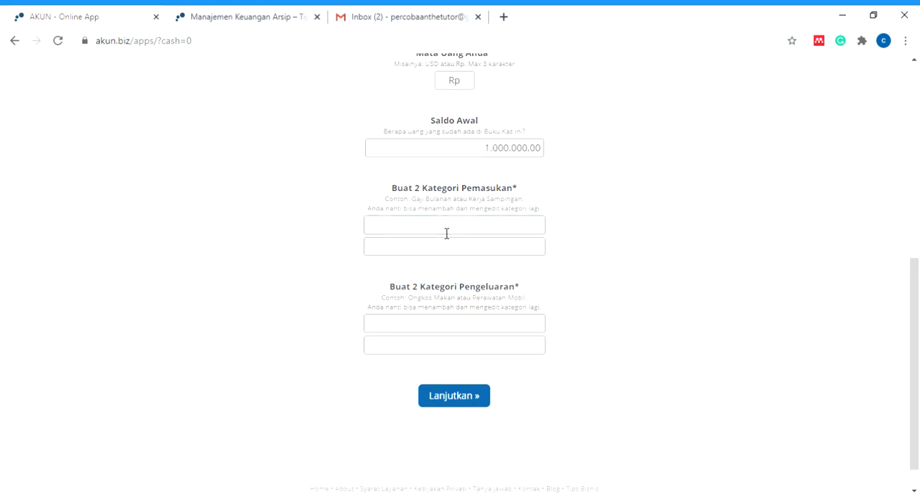
text(Penjualan)
click(446, 249)
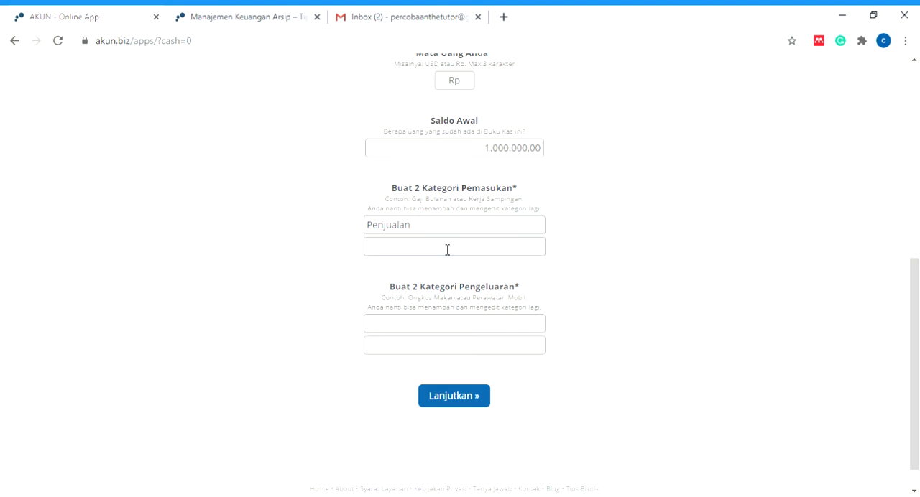
text(MOda)
key(BackSpace)
key(BackSpace)
key(BackSpace)
key(BackSpace)
click(499, 233)
text(Harian)
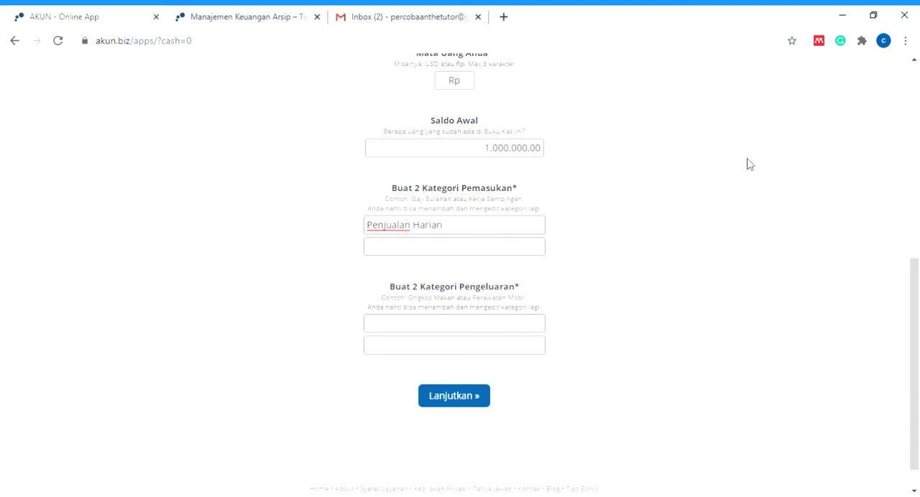
- Enter "pembelian barang" and "Gaji Karyawan" as the two expense categories
click(502, 326)
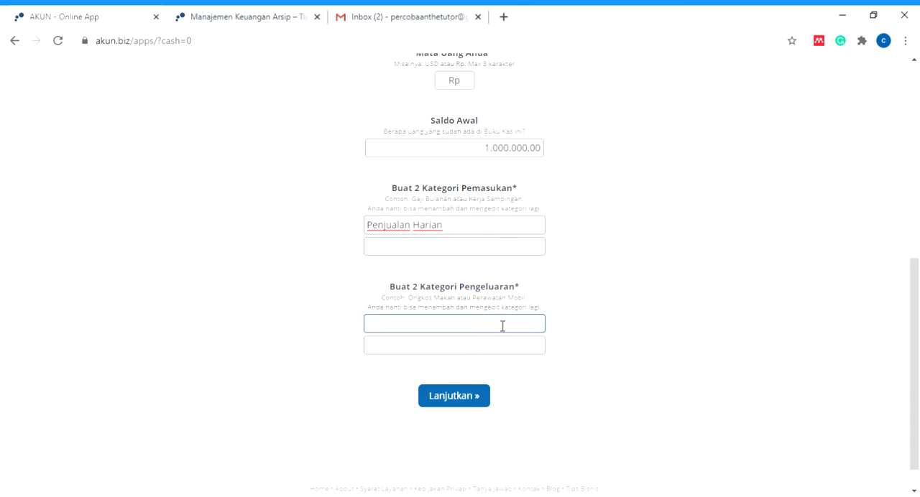
text(pembel)
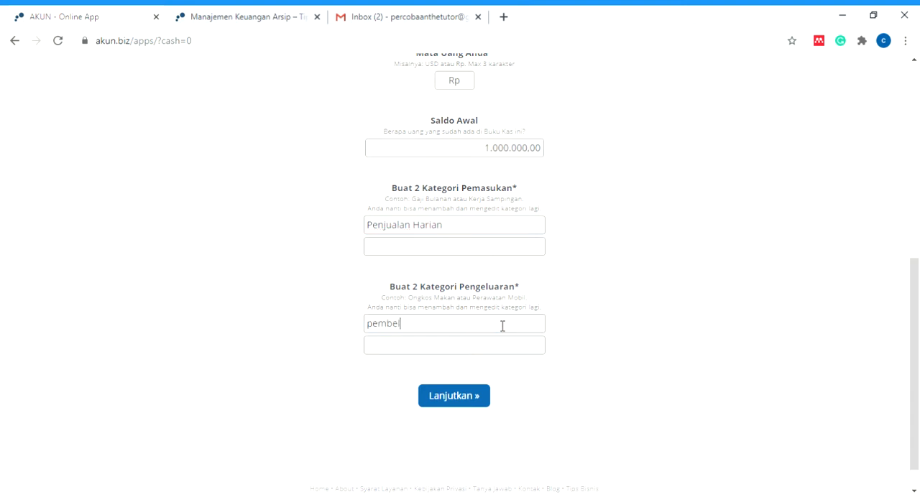
text(ian barang)
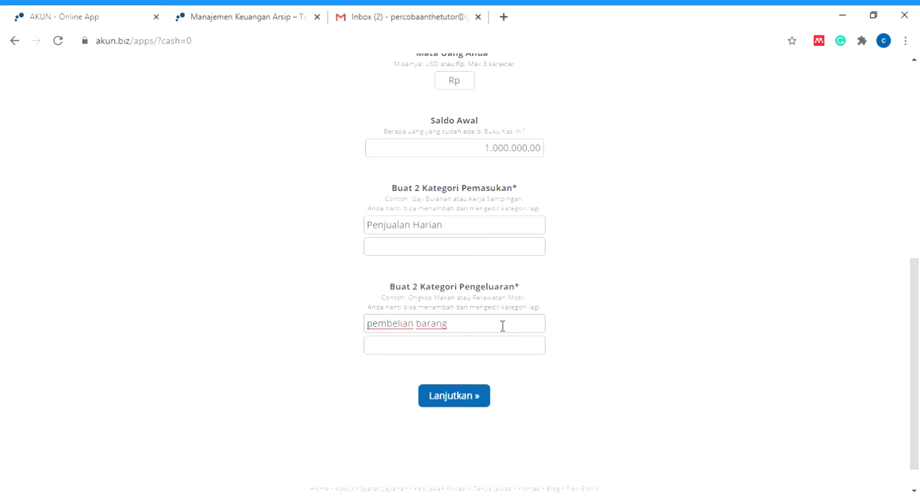
click(502, 347)
text(Gaji Karyawan)
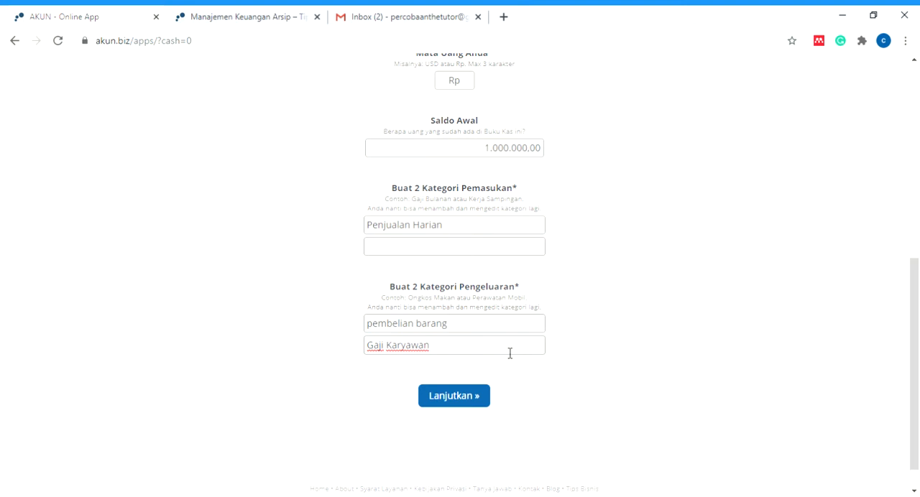
- Submit the cash book form and continue to the main page of the app
click(447, 399)
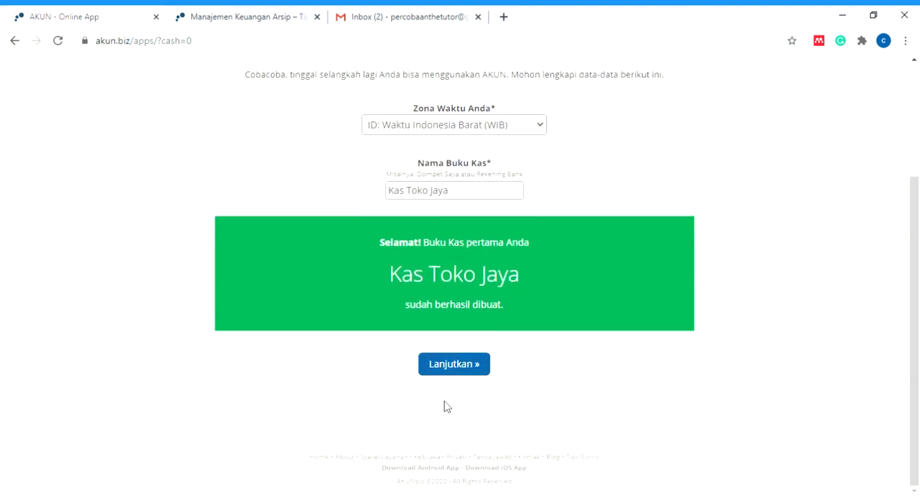
click(472, 337)
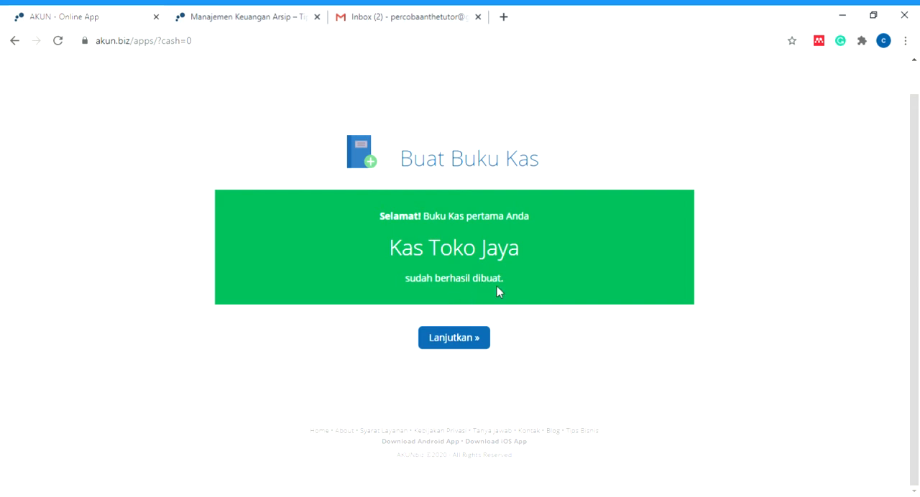
click(459, 341)
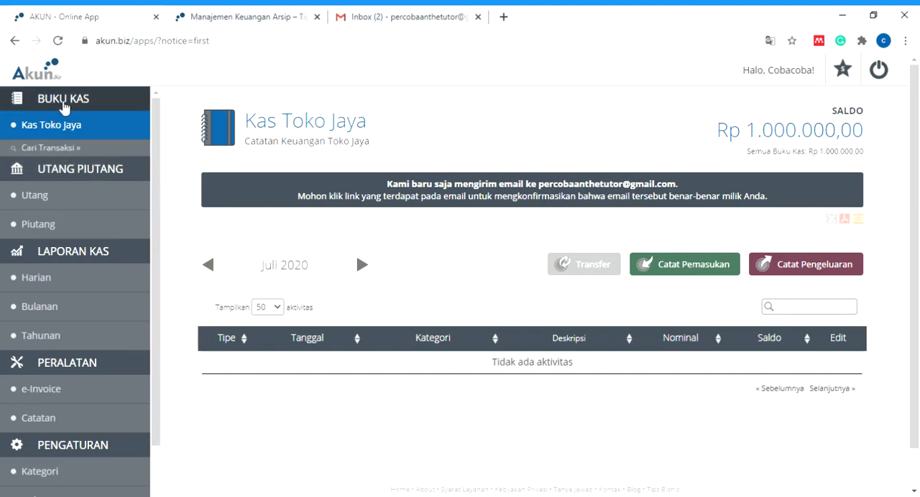
- View the Kas Toko Jaya cash book and examine the search fields on the Cari Transaksi page
click(54, 127)
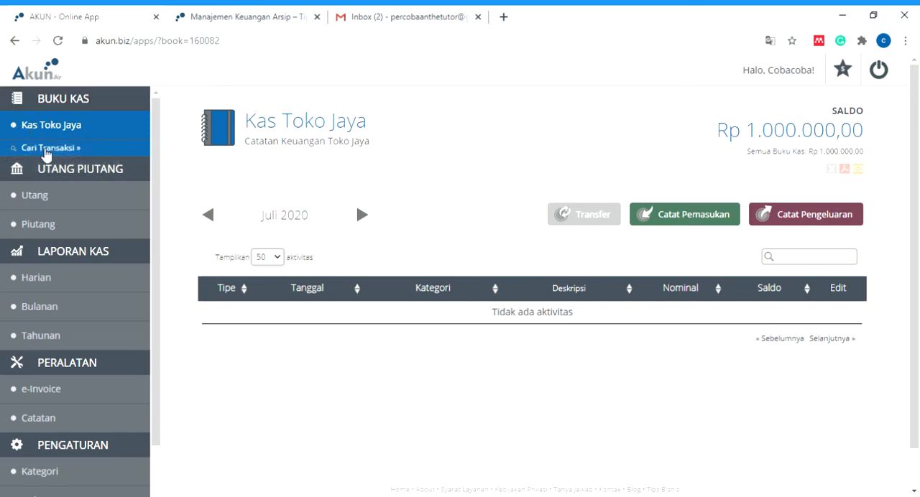
click(82, 153)
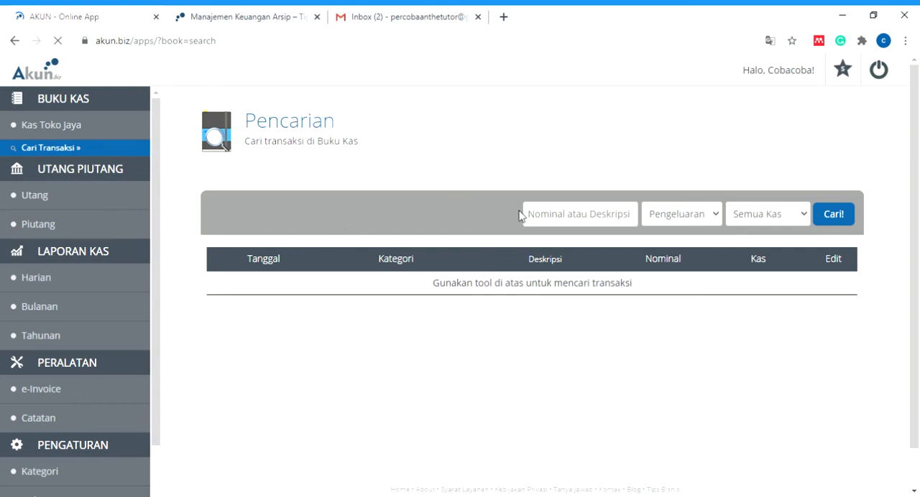
click(568, 221)
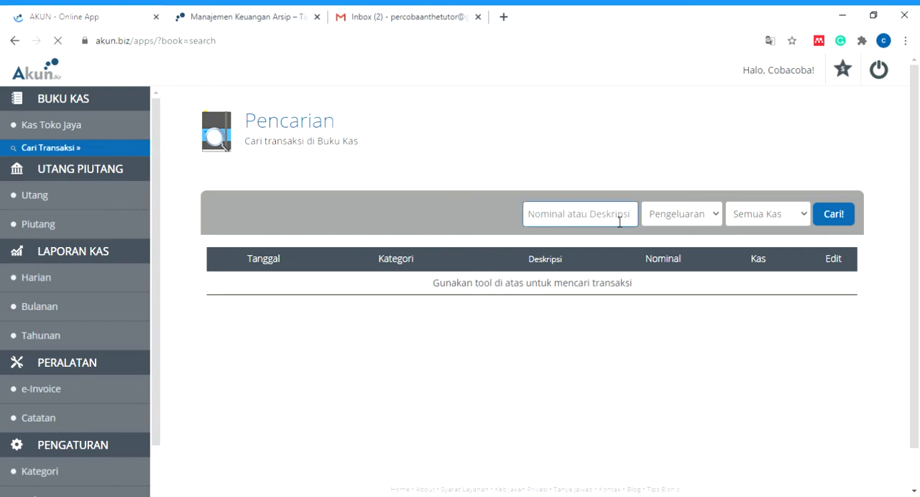
click(761, 214)
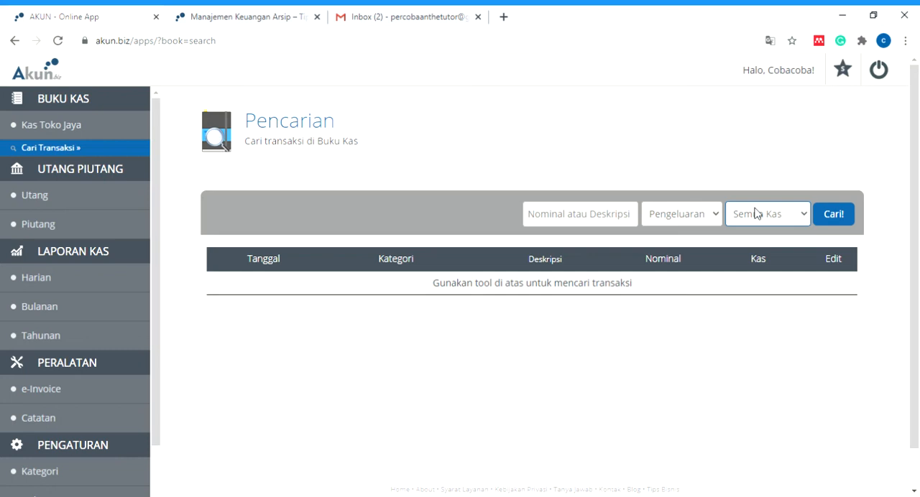
click(571, 242)
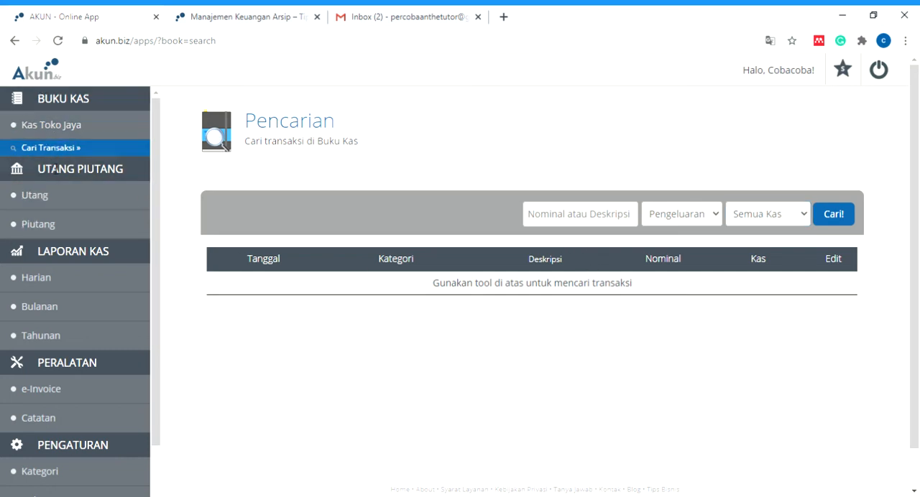
- View the Utang and Piutang books and look over the report, tool and settings entries in the navigation
click(38, 204)
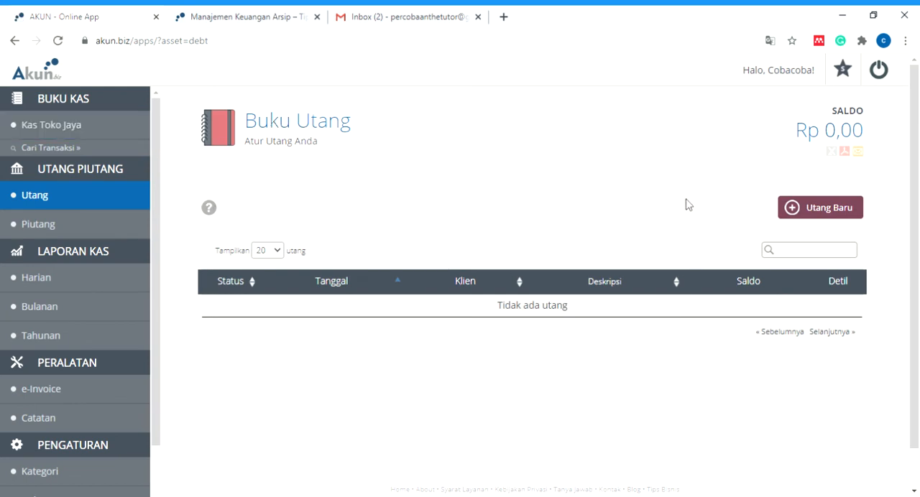
click(26, 228)
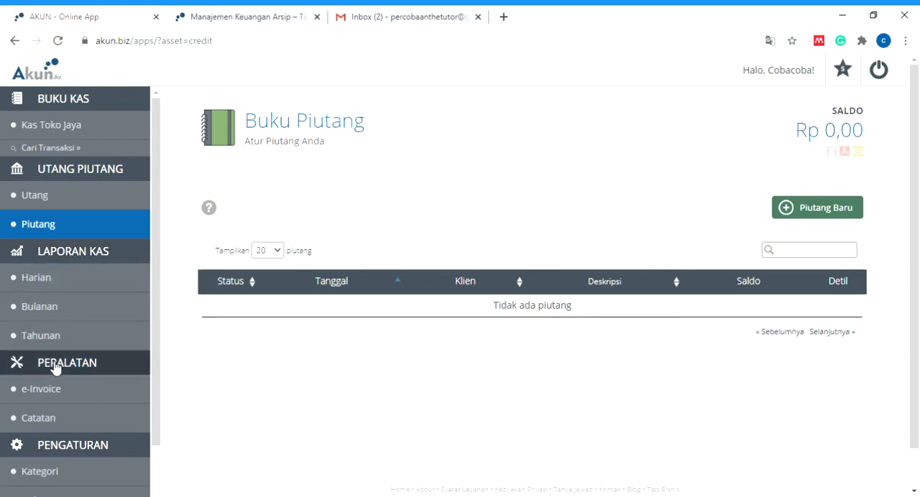
scroll(24, 421, down, 3)
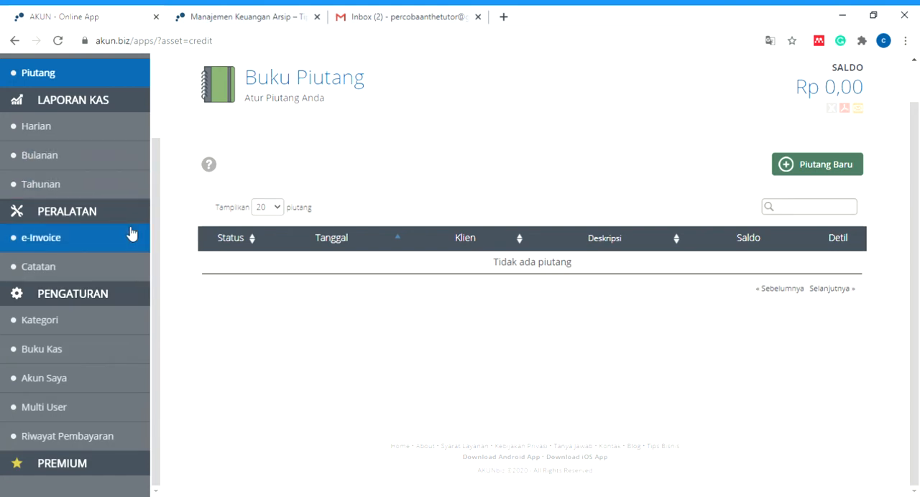
scroll(129, 232, up, 3)
scroll(312, 136, up, 1)
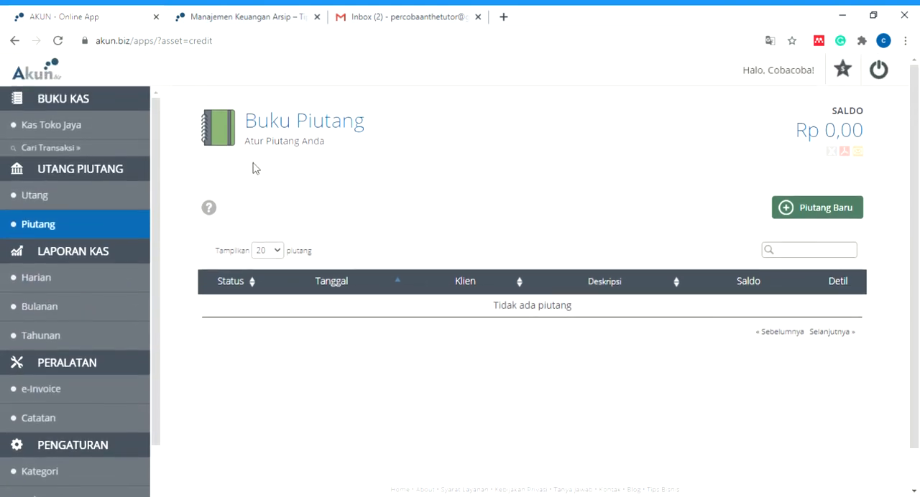
- Start a new debt in the Utang book with a due date of 31 Juli 2020 and a nominal of 20000000
click(48, 205)
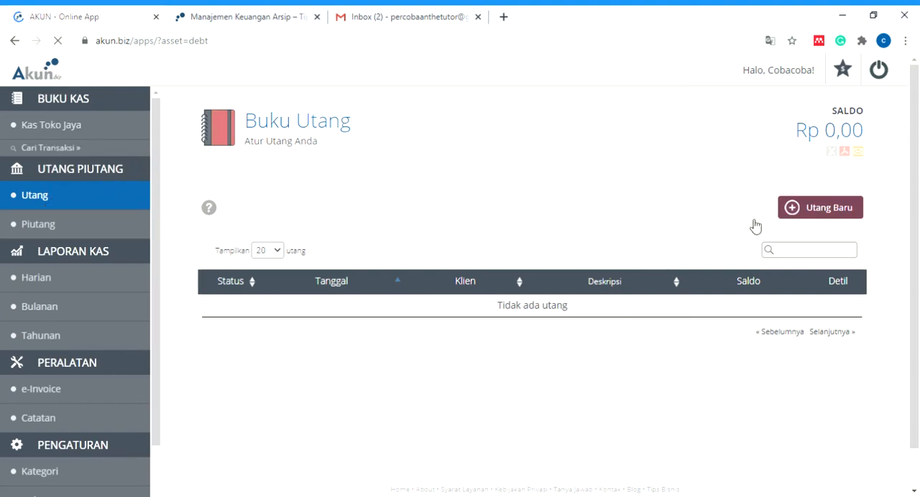
click(826, 210)
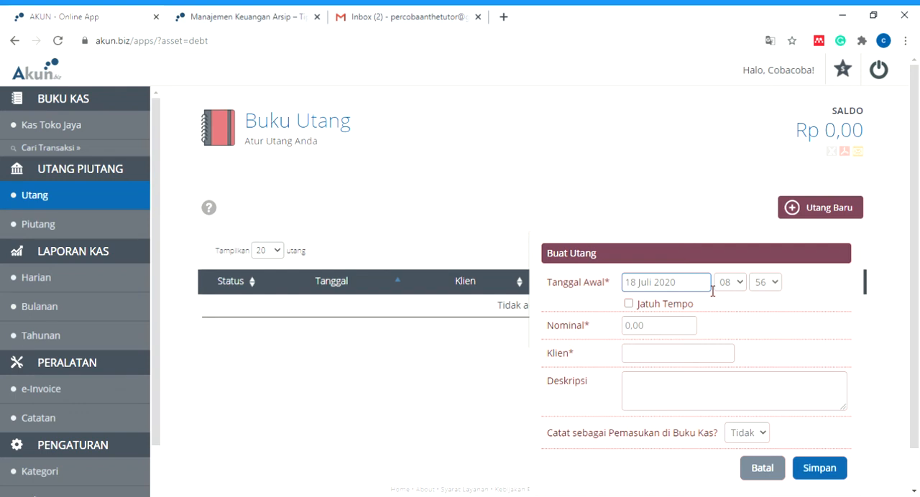
click(631, 307)
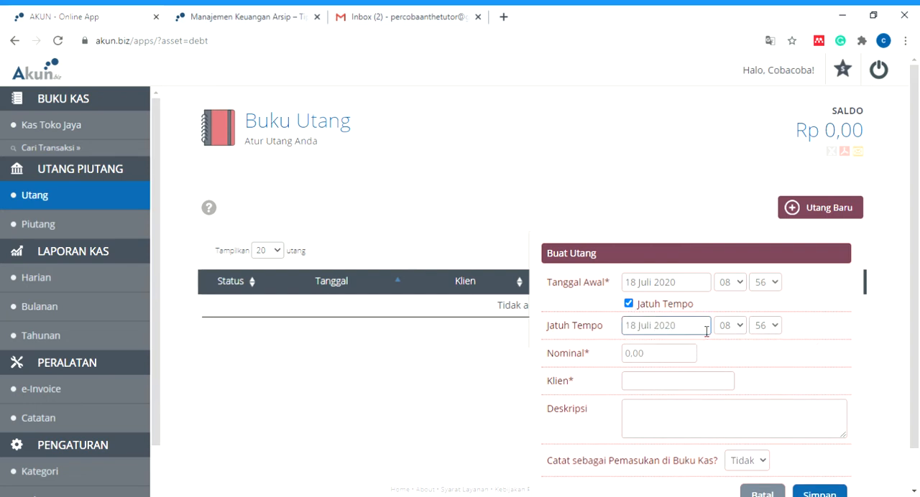
click(706, 331)
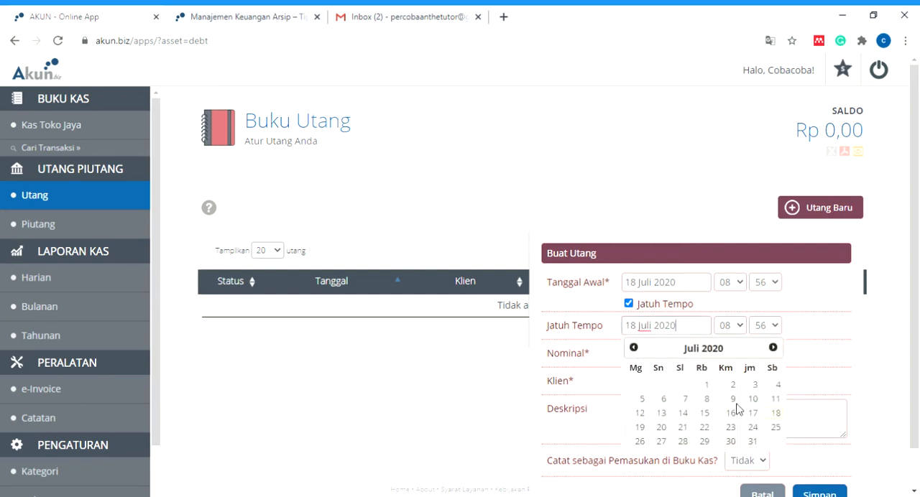
click(762, 446)
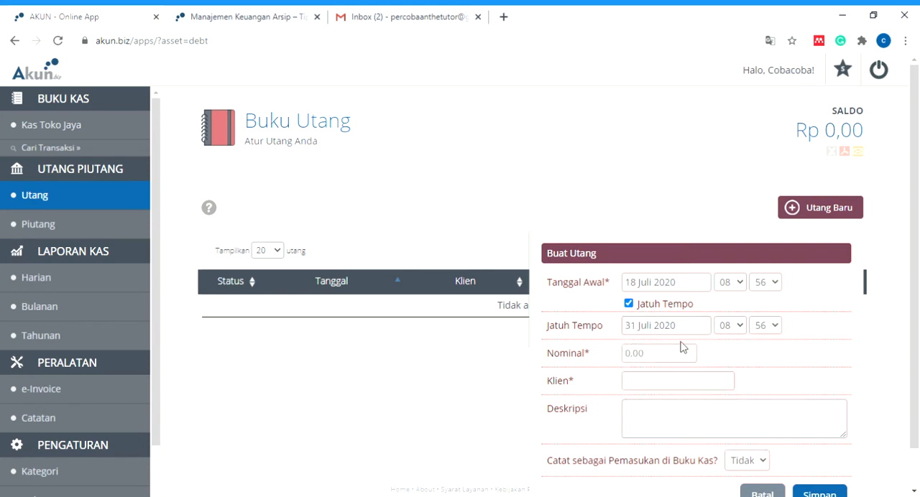
click(654, 361)
text(20000000)
- Enter "BANK A" as the debt's client and try "Kredit KUR" as its description
click(671, 384)
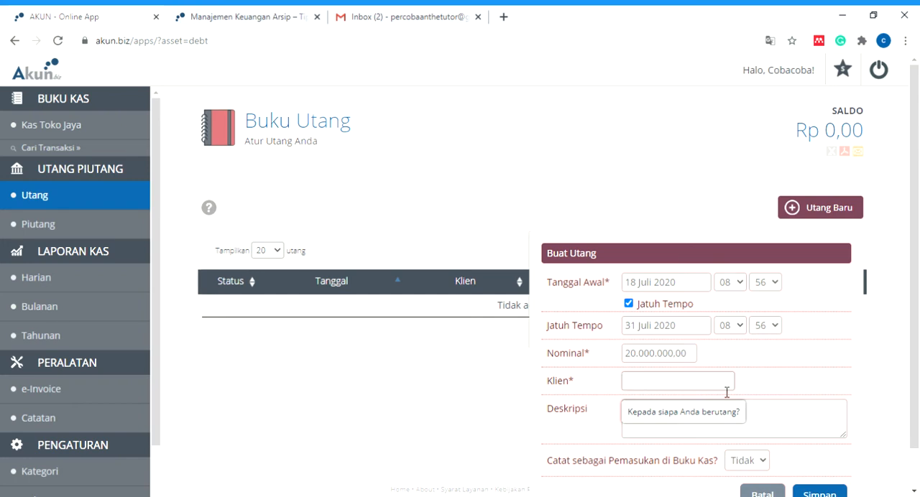
text(BANK A)
click(762, 431)
text(Kr)
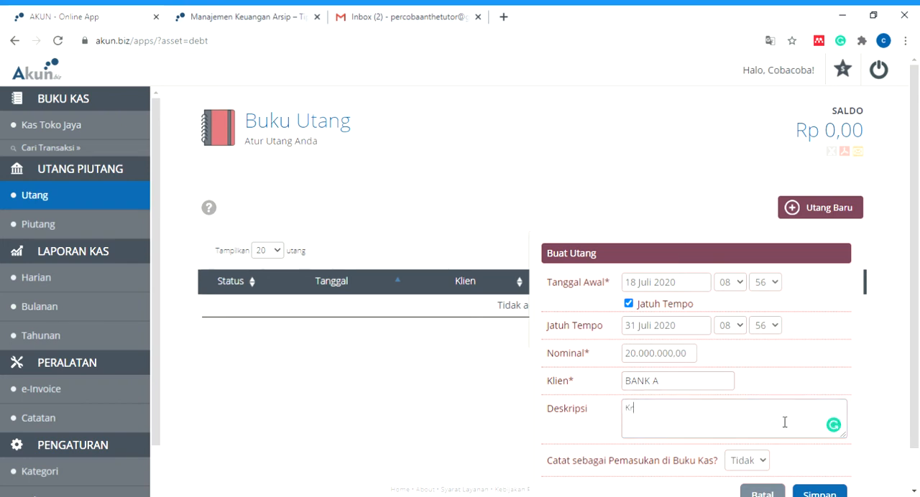
text(edit KUR)
key(BackSpace)
key(BackSpace)
- Change the debt's client to "Saudara A"
key(BackSpace)
key(BackSpace)
key(BackSpace)
key(BackSpace)
key(BackSpace)
key(BackSpace)
key(BackSpace)
key(BackSpace)
click(694, 383)
key(BackSpace)
key(BackSpace)
key(BackSpace)
key(BackSpace)
text(Saudara)
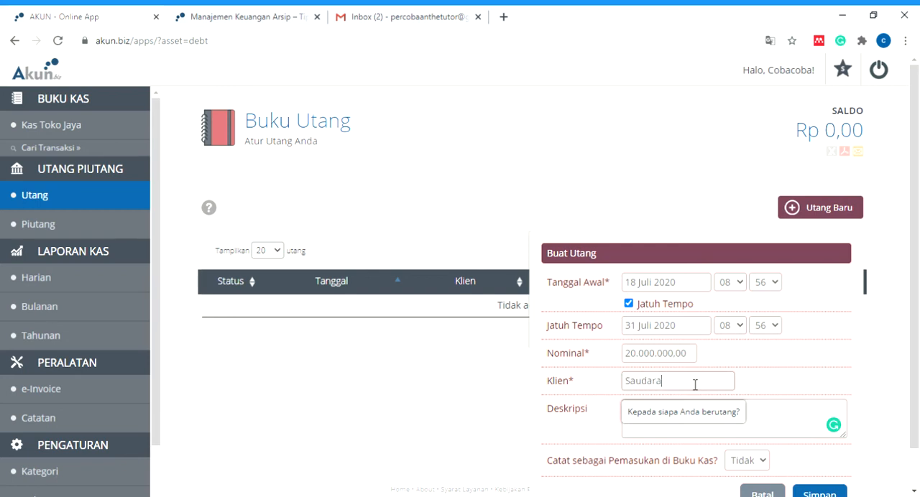
text( A)
- Describe the debt as "Dibayar full saat jatuh tempo" and check the option for recording it as cash book income
click(816, 424)
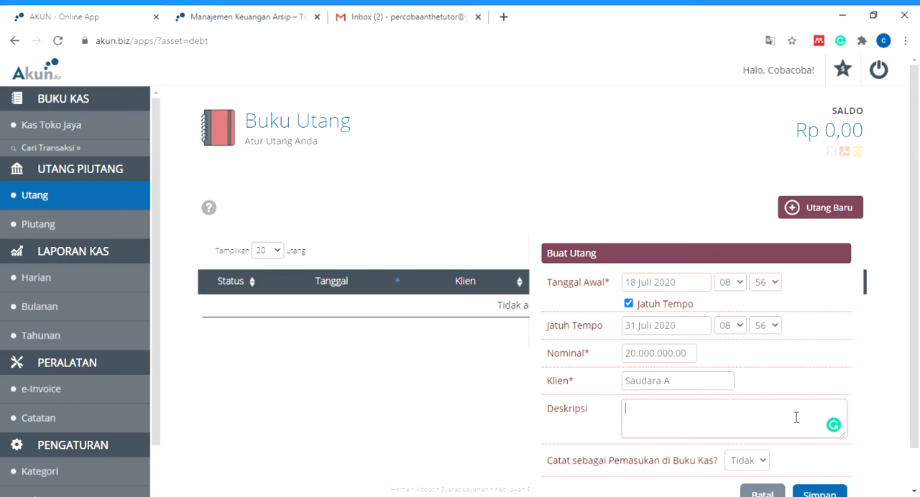
text(Dibayar full saat jatuh tempo)
scroll(795, 417, down, 1)
mouse_move(763, 427)
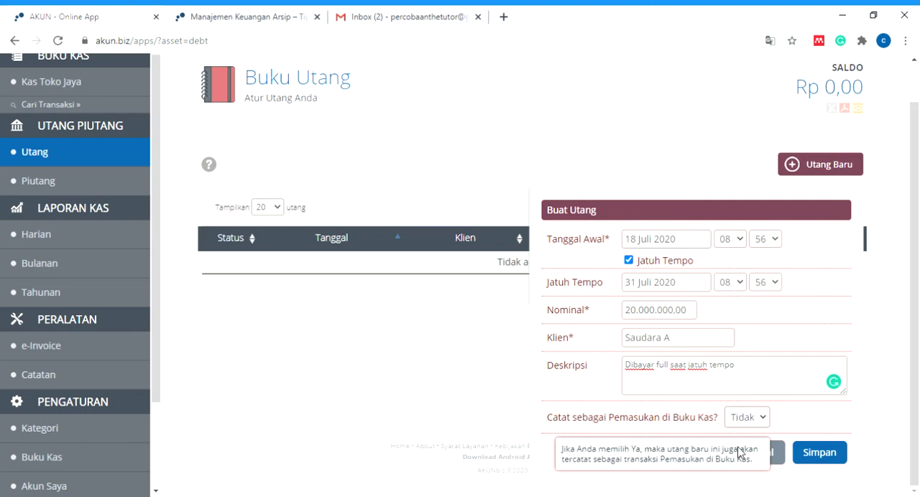
- Choose to record the debt as income in the Kas Toko Jaya cash book under category "Pemasukan 2" and save the debt
click(737, 447)
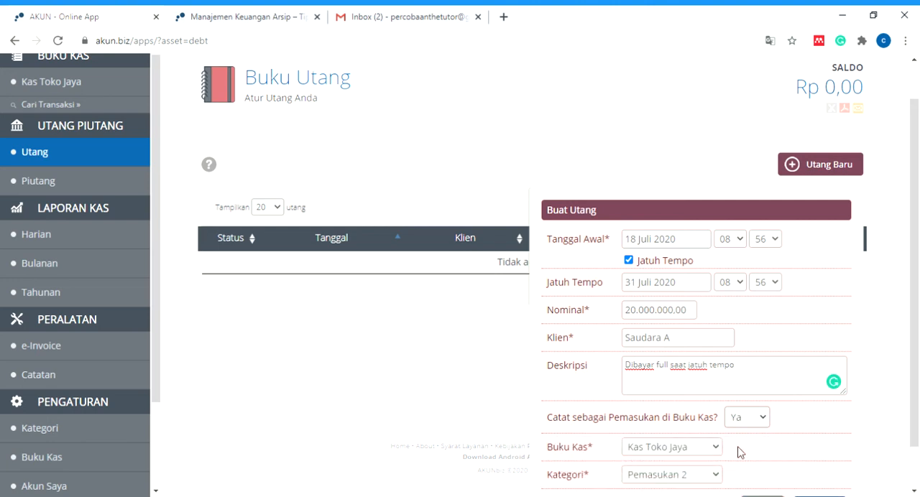
scroll(740, 452, down, 1)
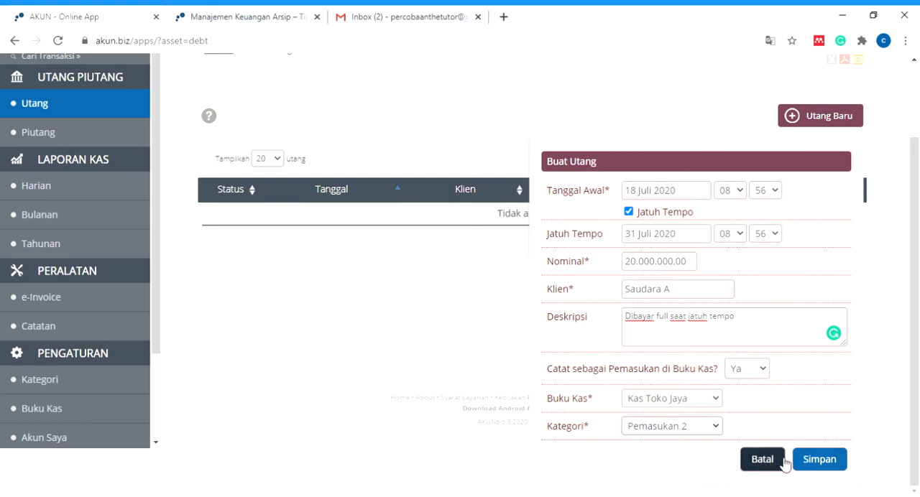
click(836, 464)
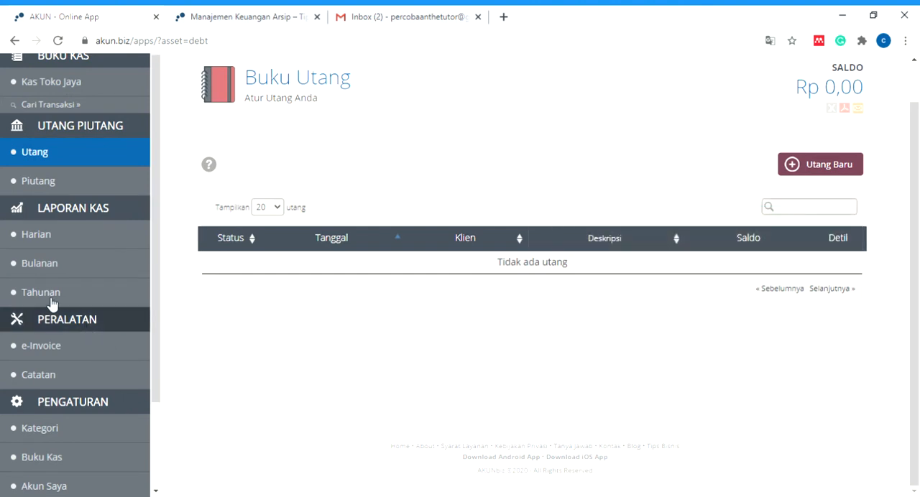
- Rename the cash book income category "Pemasukan 2" to "Investor" in the category settings
click(29, 231)
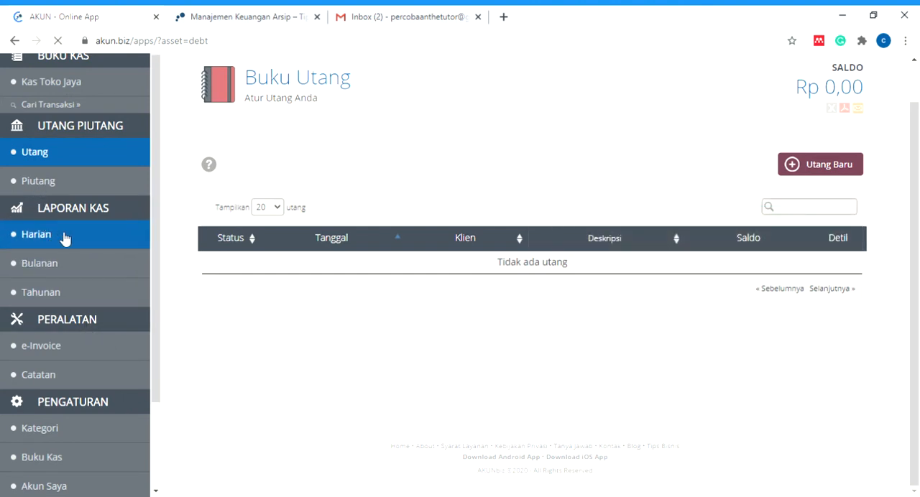
click(59, 351)
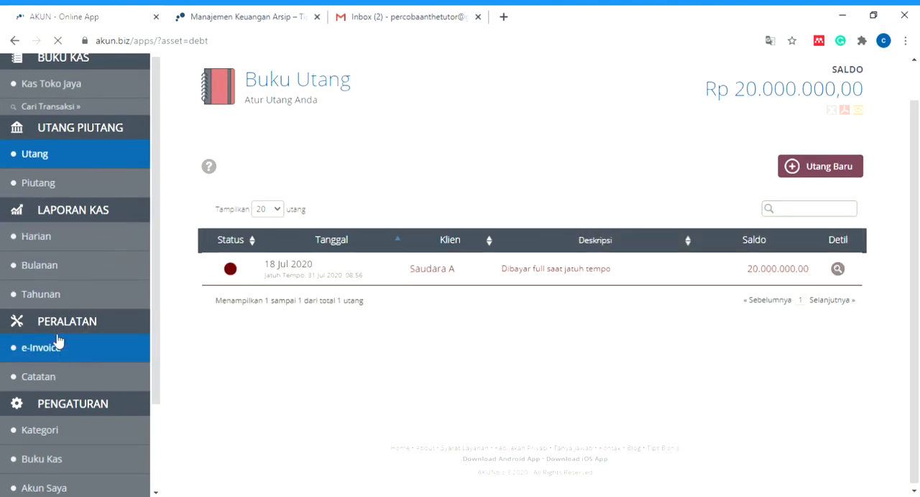
scroll(61, 356, down, 3)
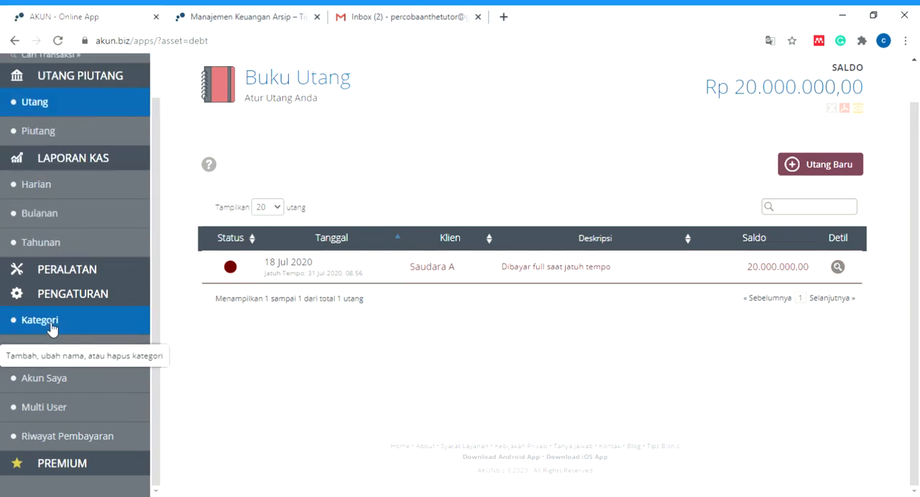
click(57, 324)
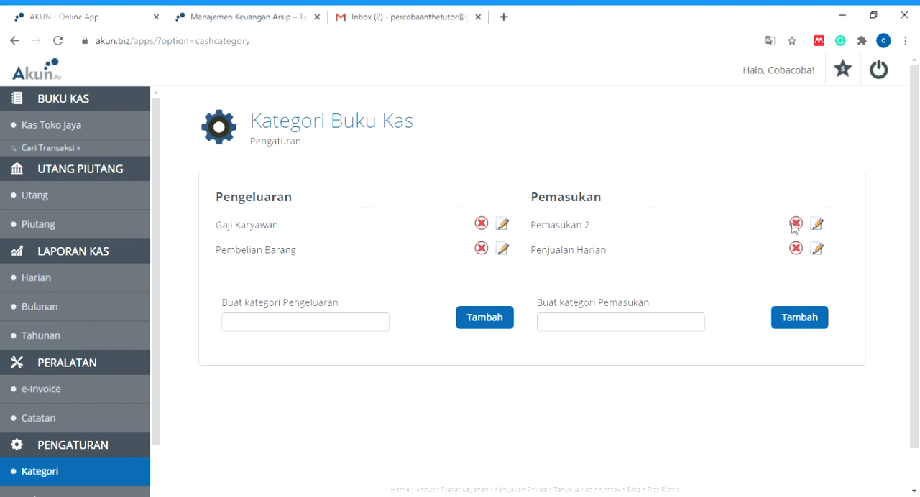
click(820, 226)
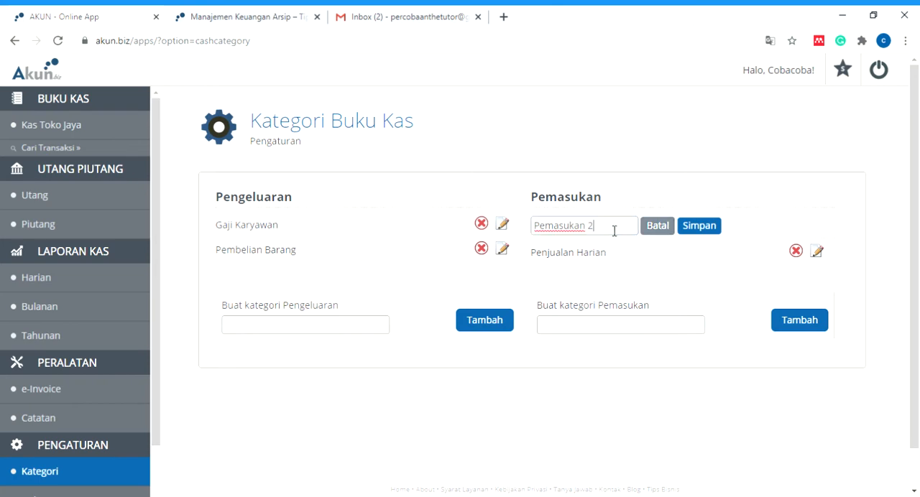
drag(616, 230, 523, 234)
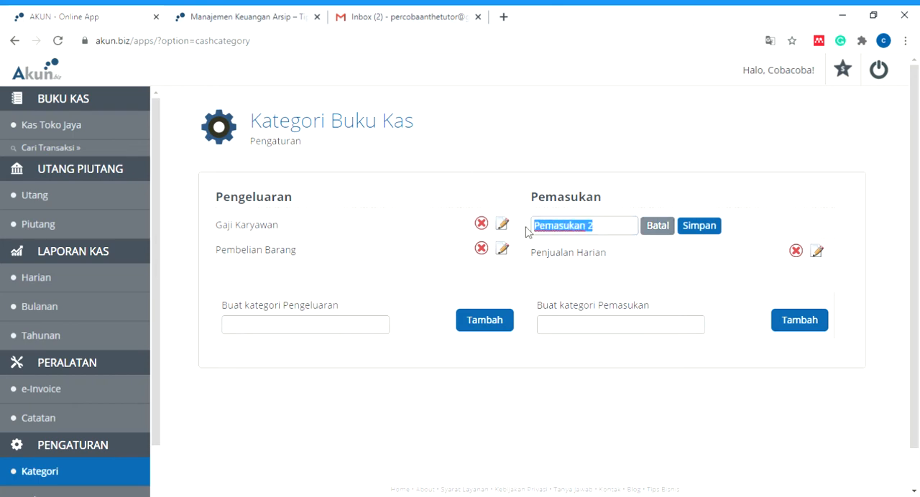
key(BackSpace)
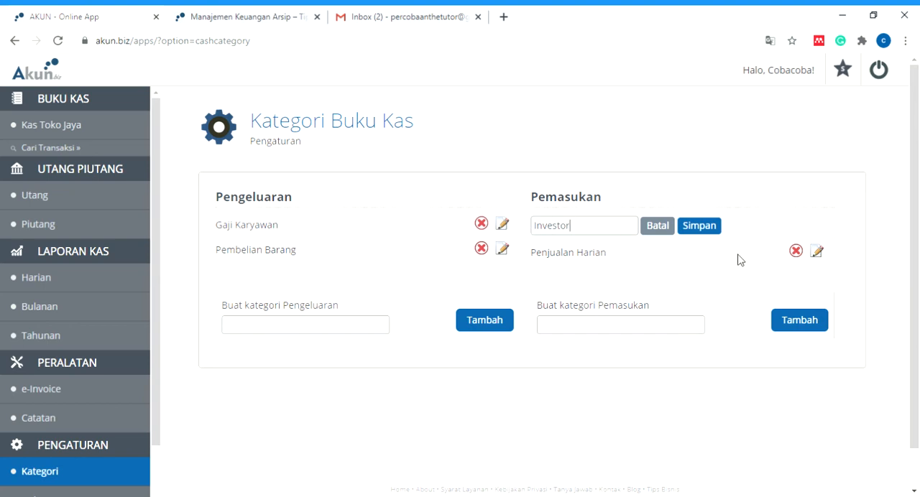
click(702, 228)
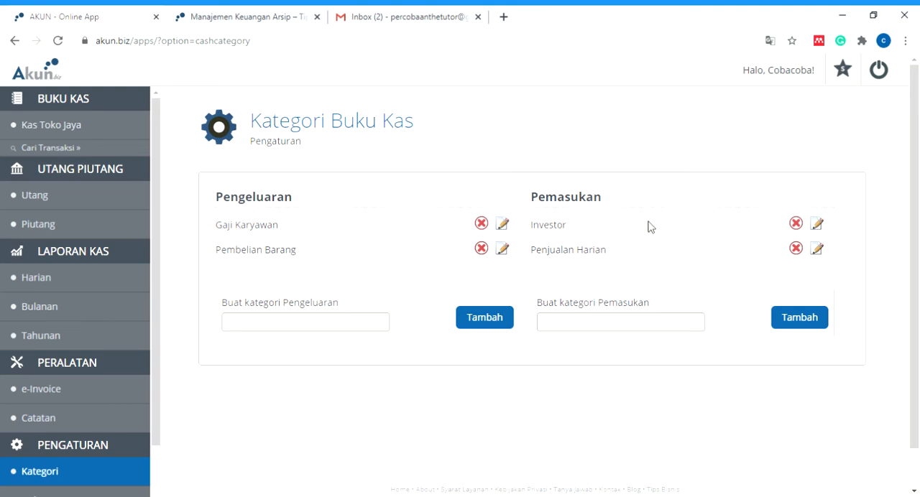
- Review the saved debt in the Utang book and the daily cash report for Kas Toko Jaya
click(319, 326)
click(337, 320)
click(37, 200)
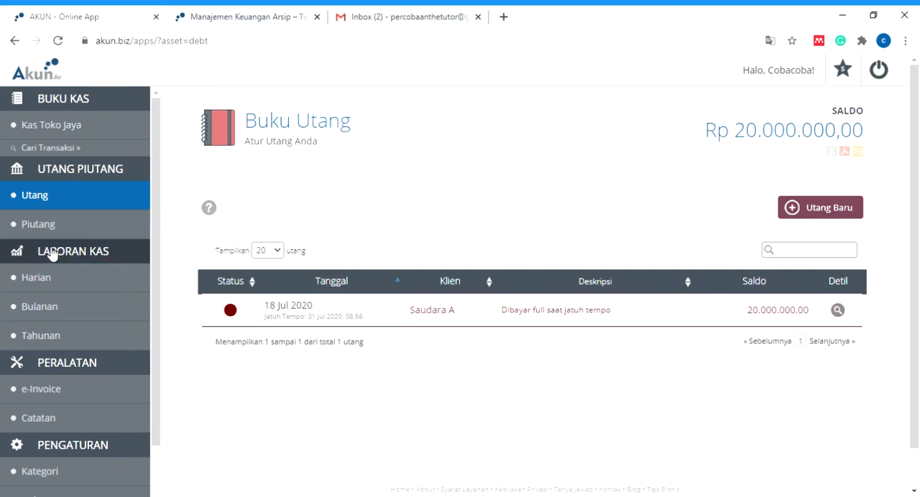
click(43, 287)
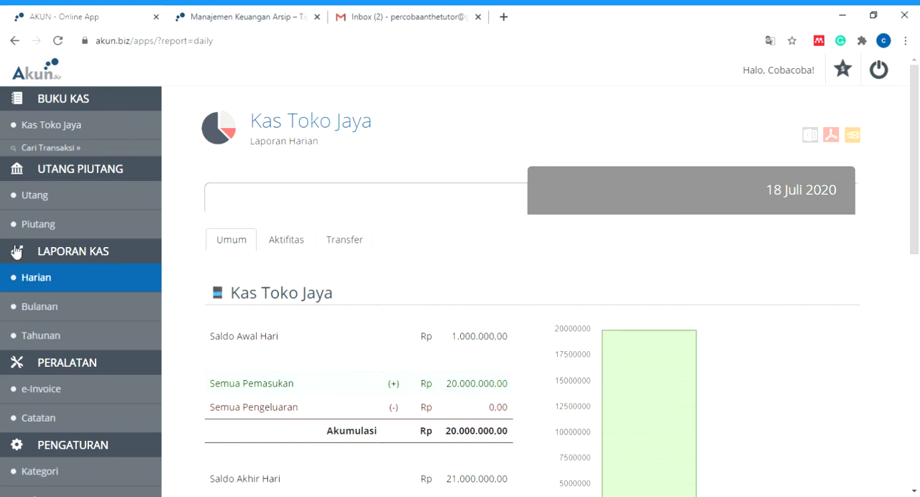
scroll(435, 453, down, 2)
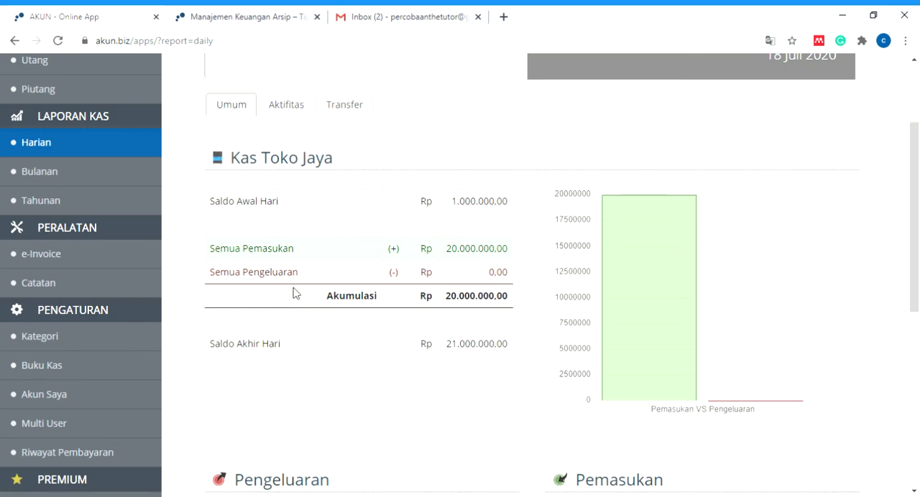
scroll(65, 424, up, 2)
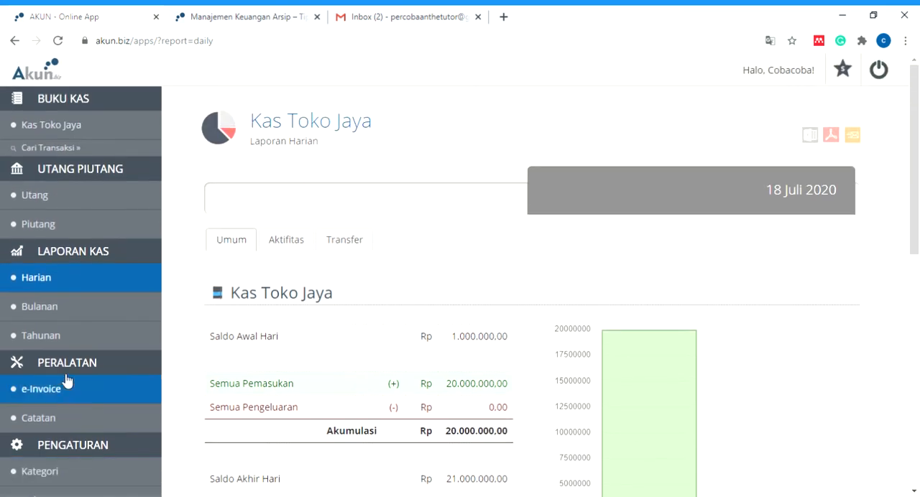
- Record an income of 5.000.000 in the Kas Toko Jaya cash book under the category "Penjualan Harian"
click(59, 137)
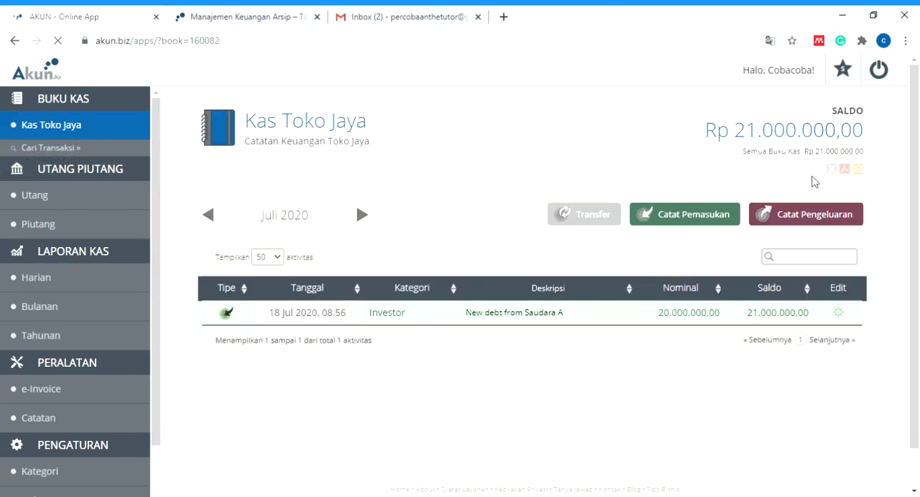
click(694, 219)
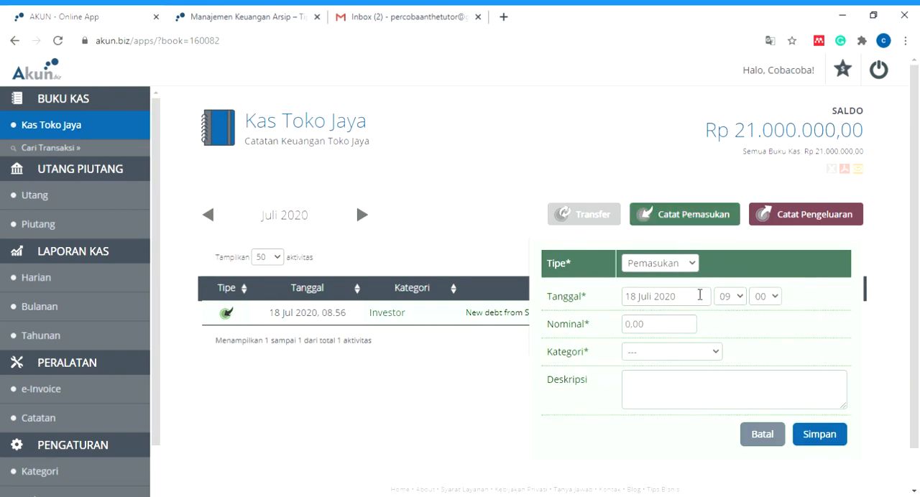
click(686, 327)
text(50000000)
click(717, 351)
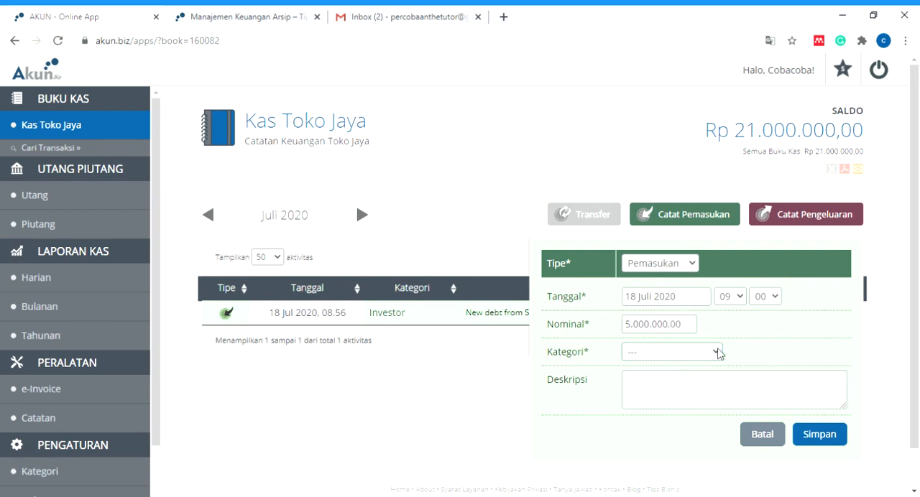
click(705, 398)
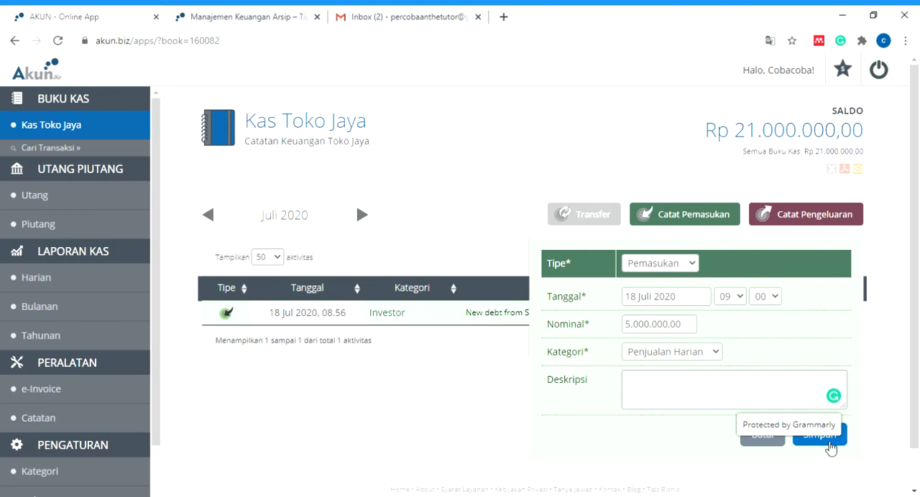
click(830, 446)
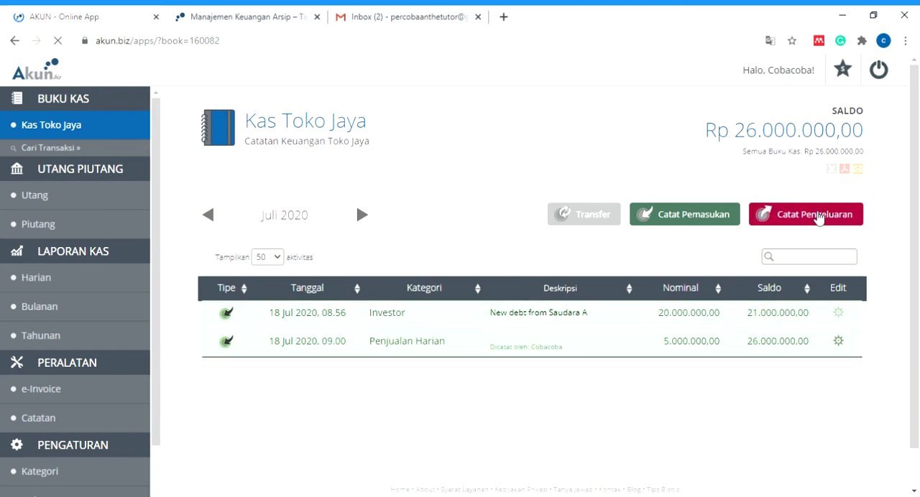
- Record an expense of 90.000 in the cash book under the category "pembelian barang"
click(817, 218)
click(686, 324)
text(900000,00)
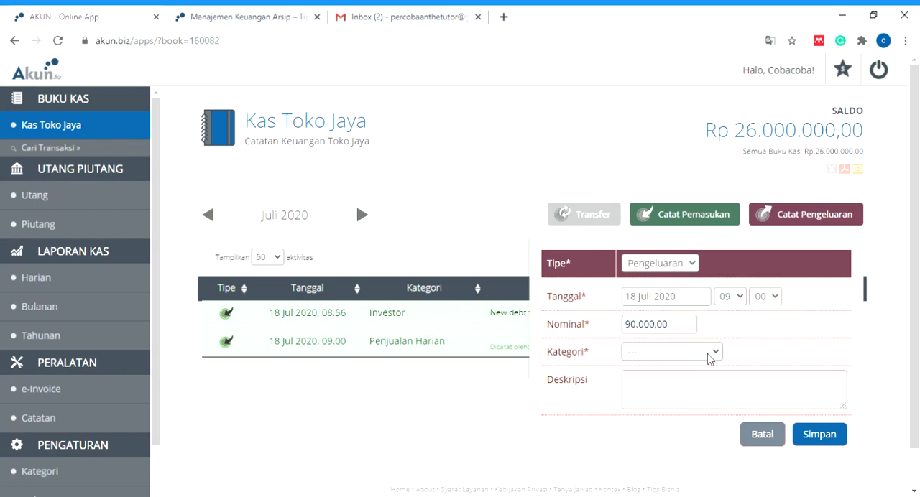
click(700, 395)
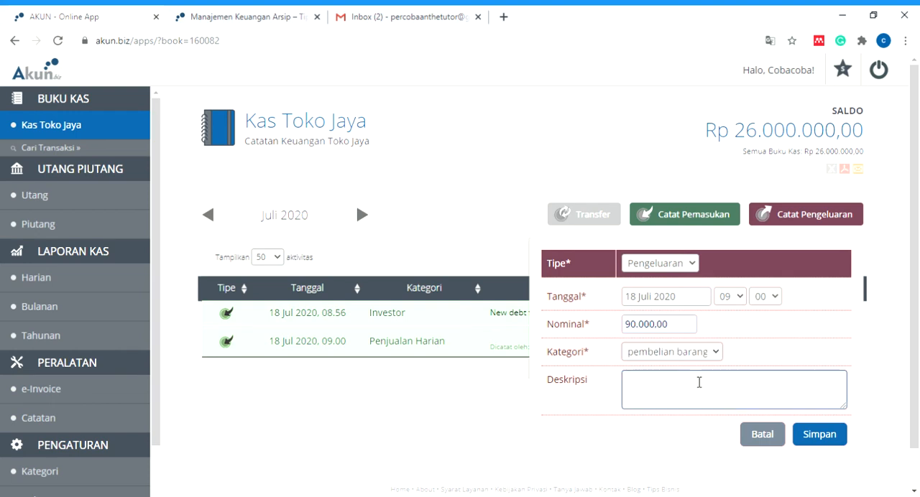
click(835, 437)
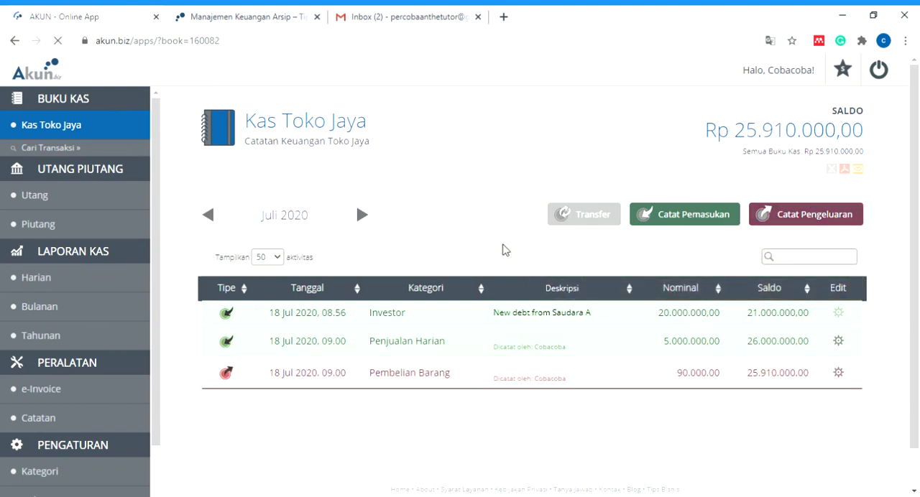
- Record an expense of 1.700.000 under the category "Gaji Karyawan" with the description "Gaji Pegawai A"
click(819, 214)
click(694, 324)
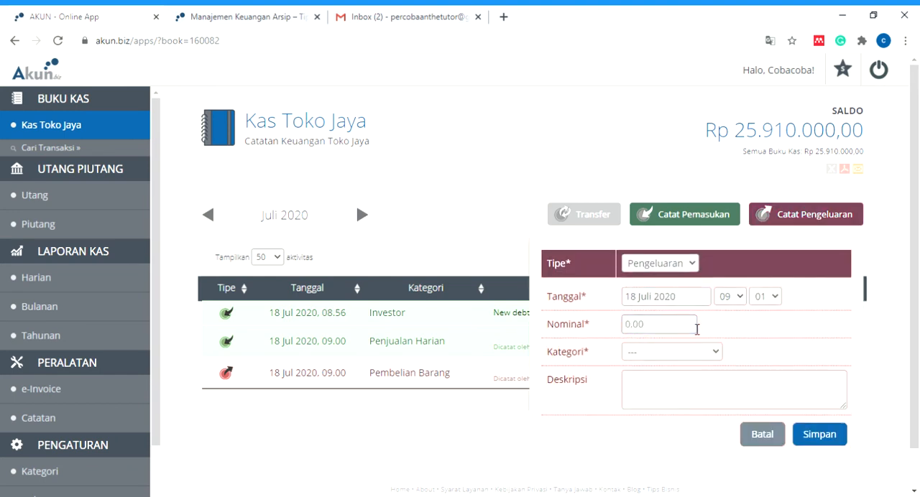
text(1700000)
click(657, 352)
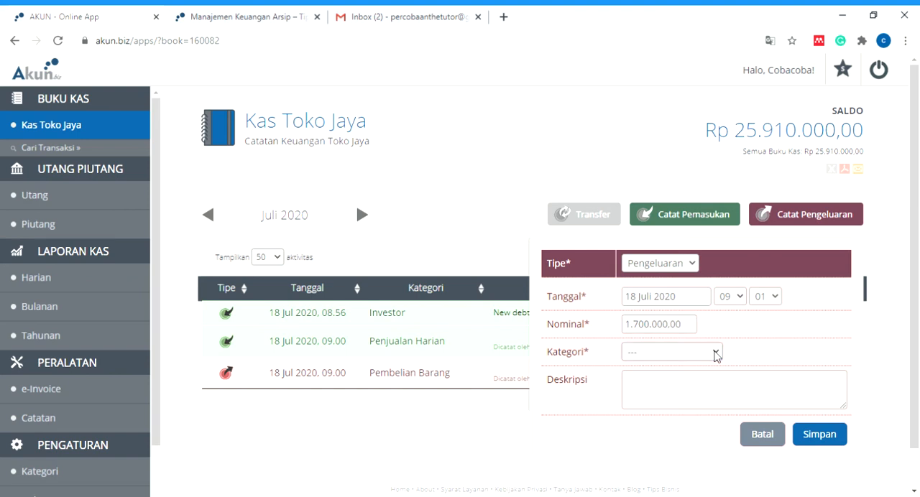
click(675, 385)
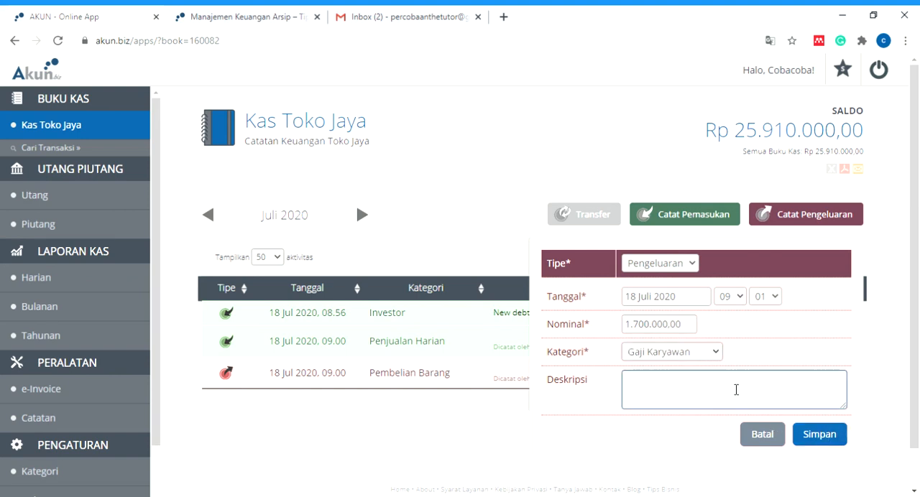
click(745, 381)
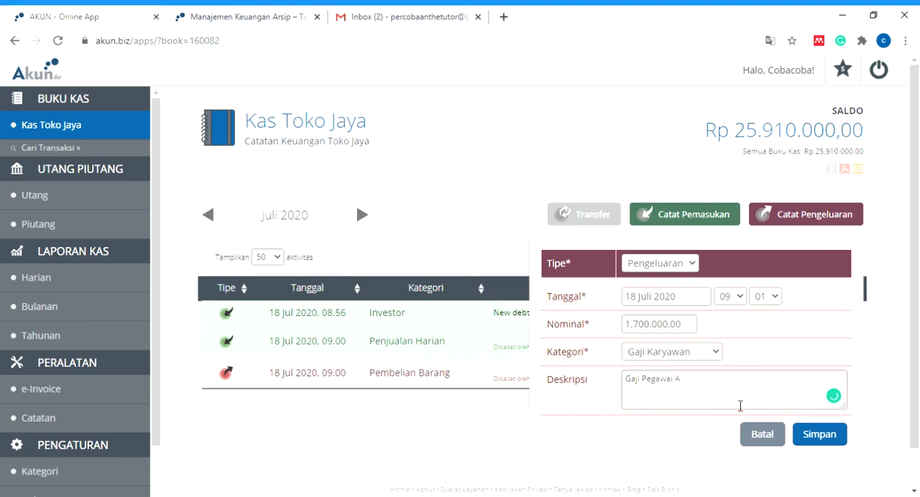
click(815, 434)
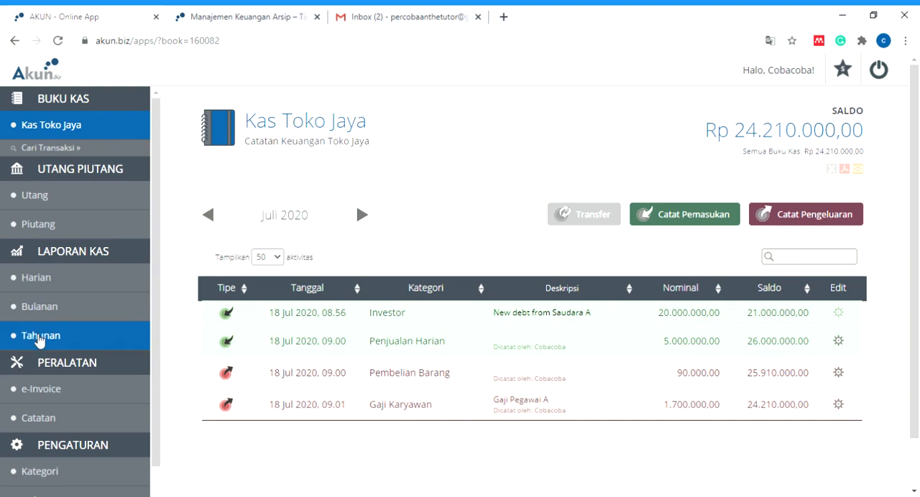
- Examine the daily cash report's balances, its income versus expense chart and the category breakdowns for Pengeluaran and Pemasukan
click(49, 291)
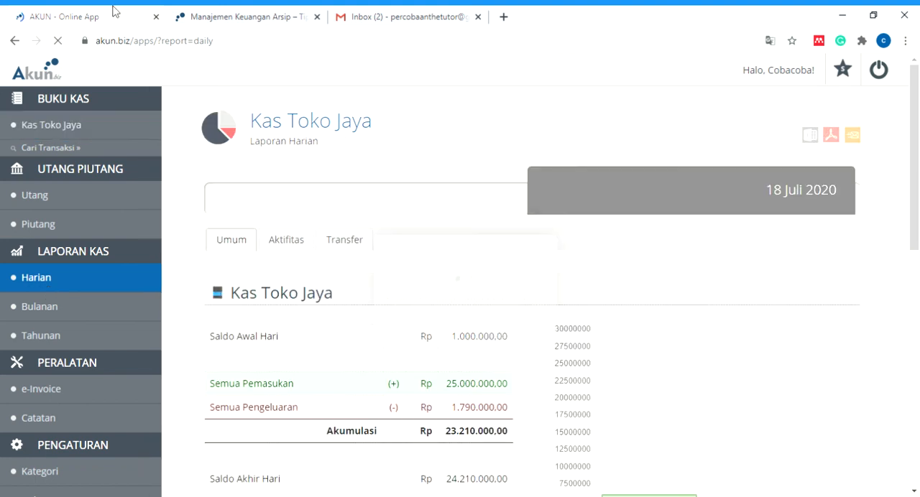
scroll(291, 242, down, 2)
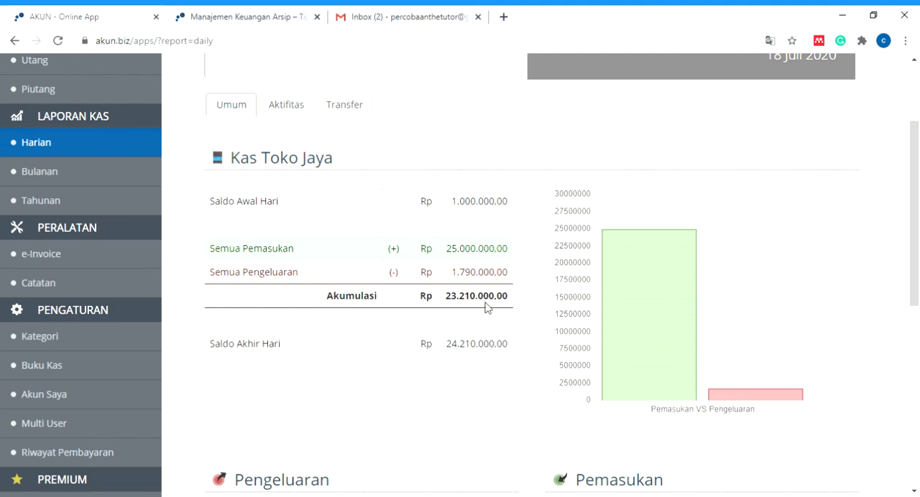
scroll(540, 312, down, 1)
scroll(540, 312, down, 2)
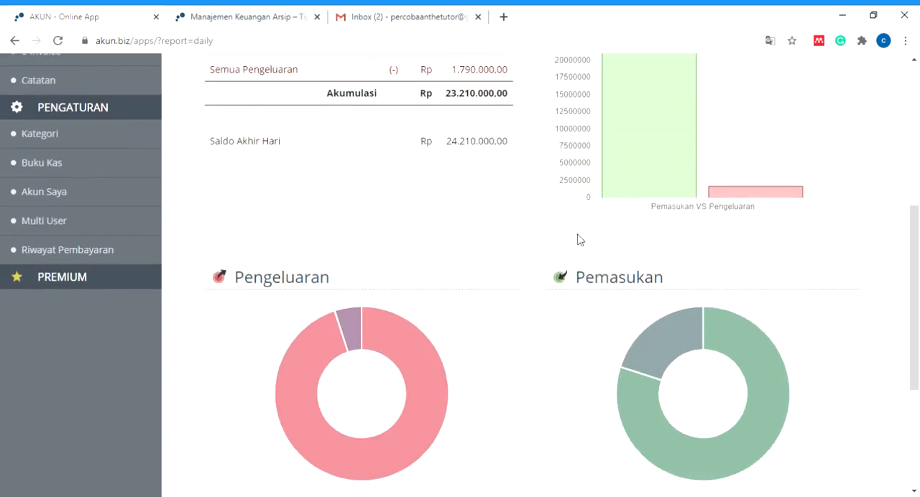
mouse_move(751, 196)
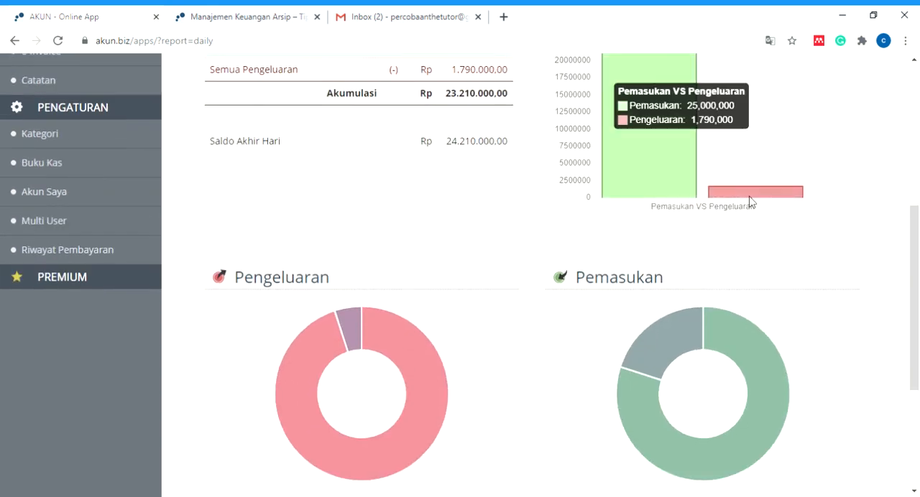
scroll(663, 187, up, 1)
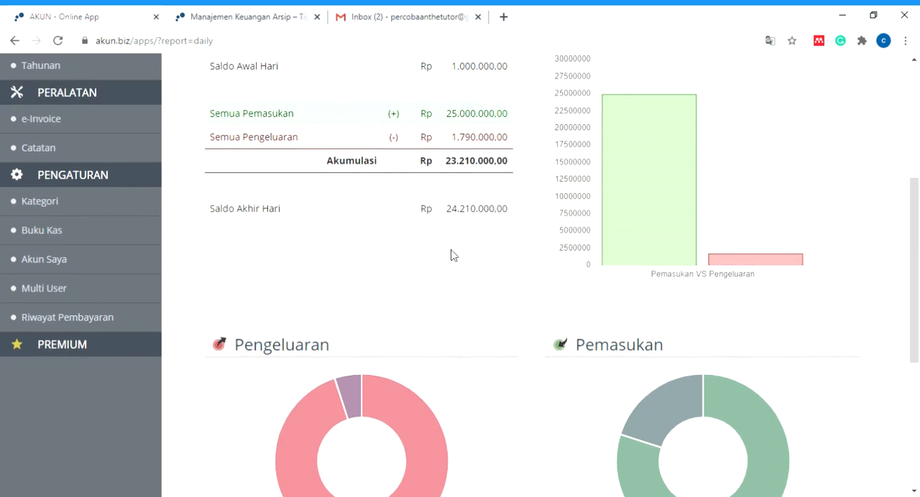
scroll(422, 303, down, 1)
scroll(422, 302, down, 1)
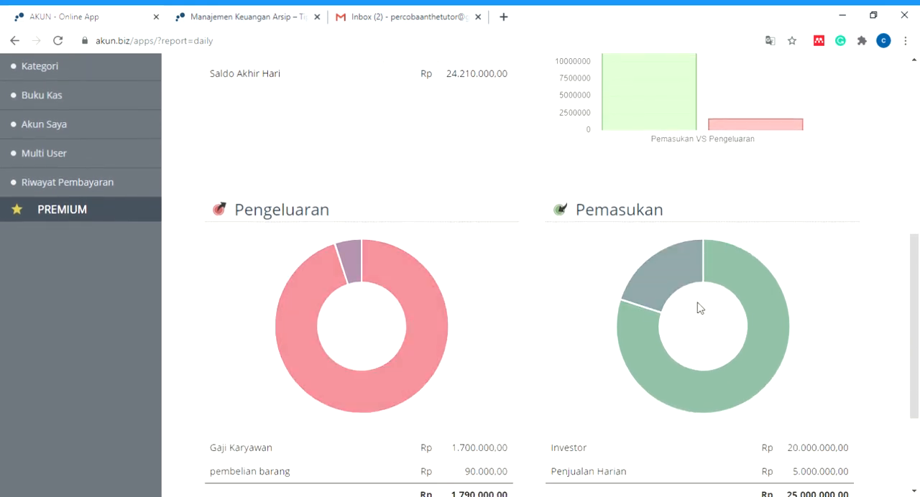
scroll(485, 309, down, 2)
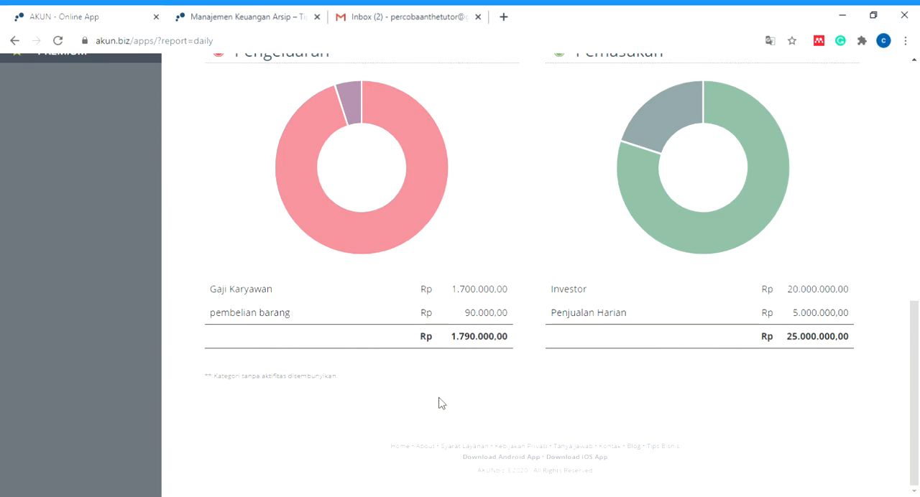
- Close the Manajemen Keuangan Arsip page and download the Kas Toko Jaya daily cash report as a PDF
scroll(441, 403, up, 10)
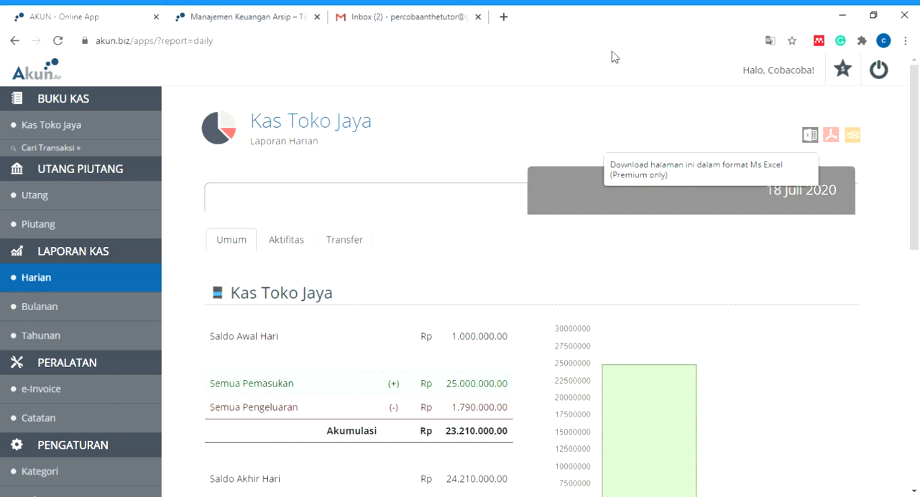
click(410, 18)
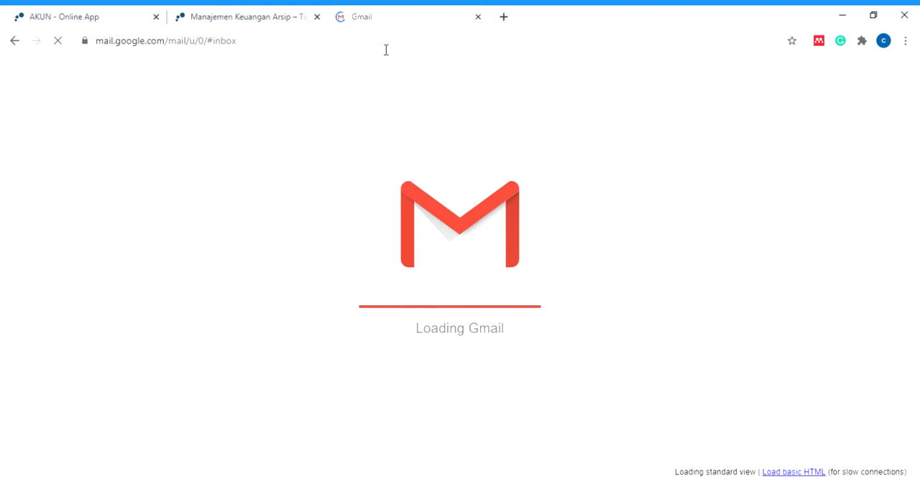
click(314, 19)
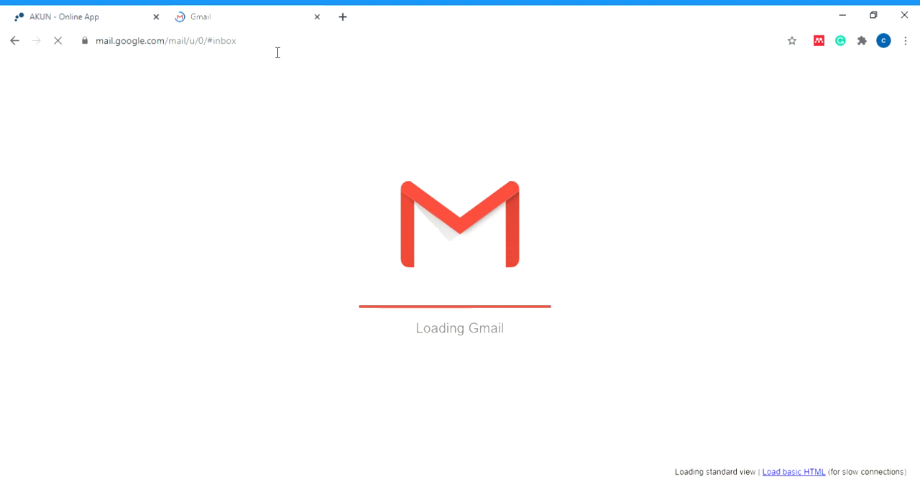
click(80, 19)
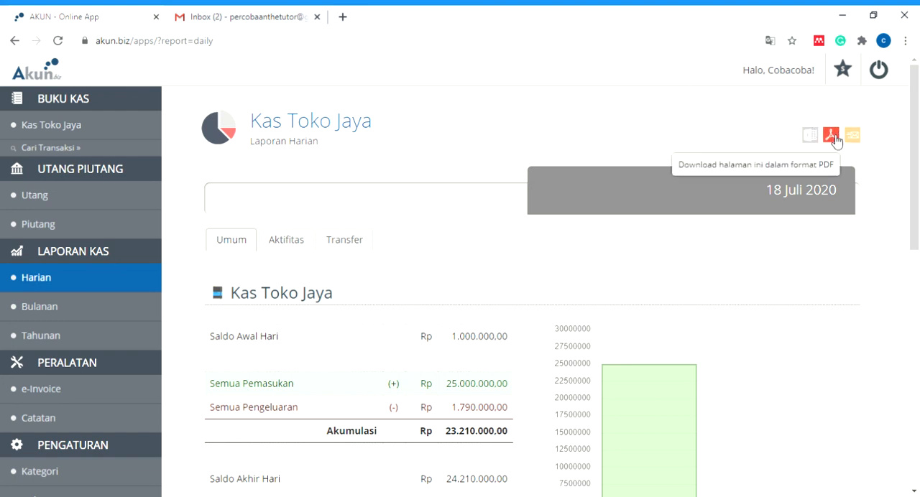
click(831, 137)
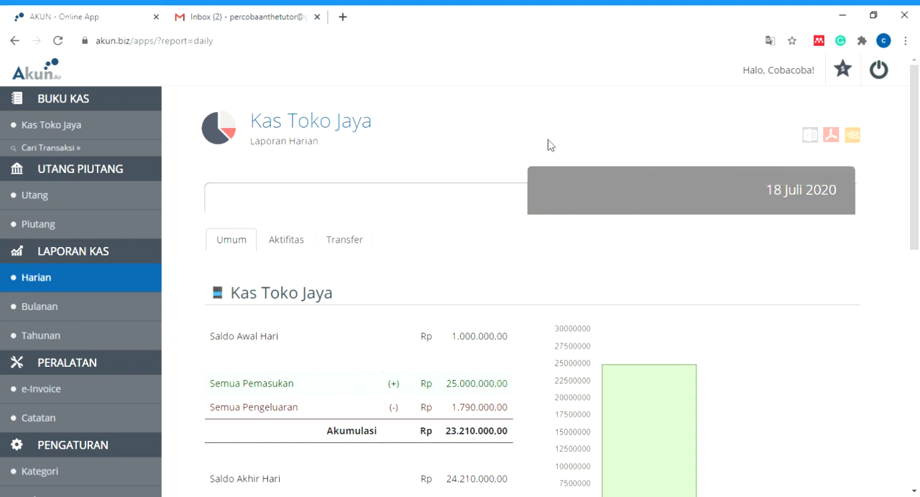
- Open the e-Invoice tool and examine the new invoice form's company name, address and date fields
click(46, 388)
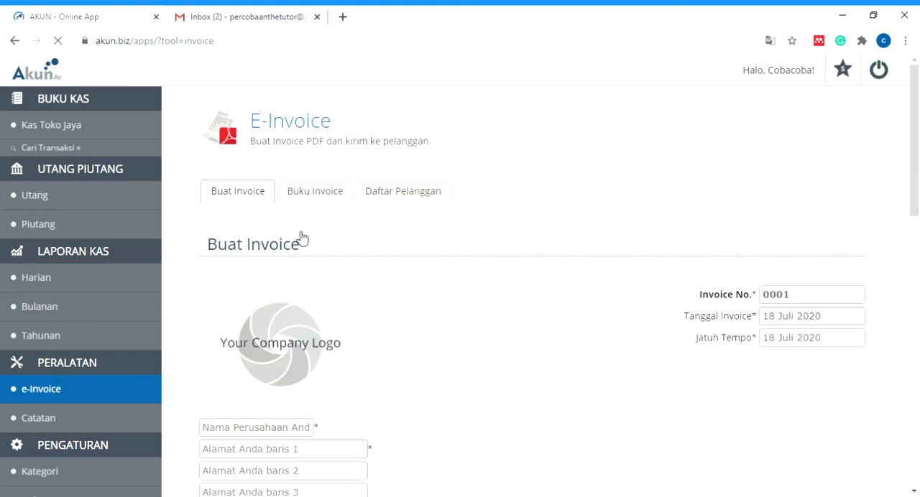
scroll(441, 248, down, 1)
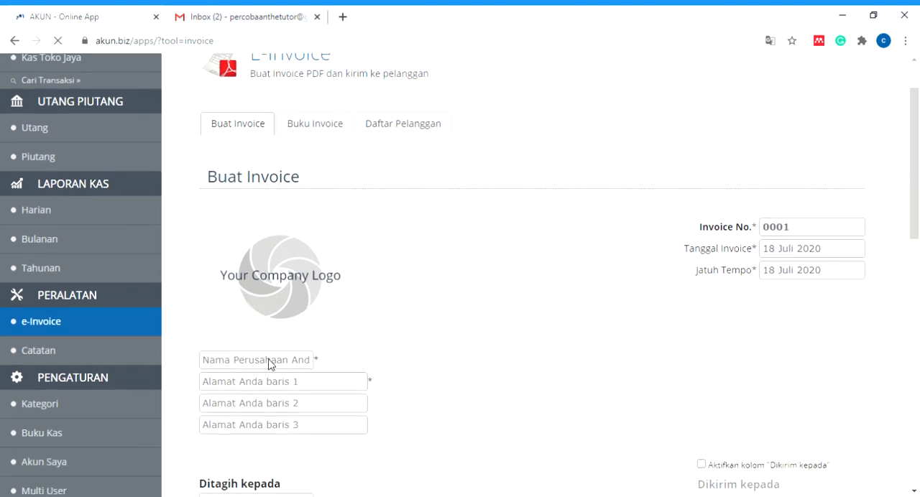
click(285, 385)
scroll(286, 385, down, 1)
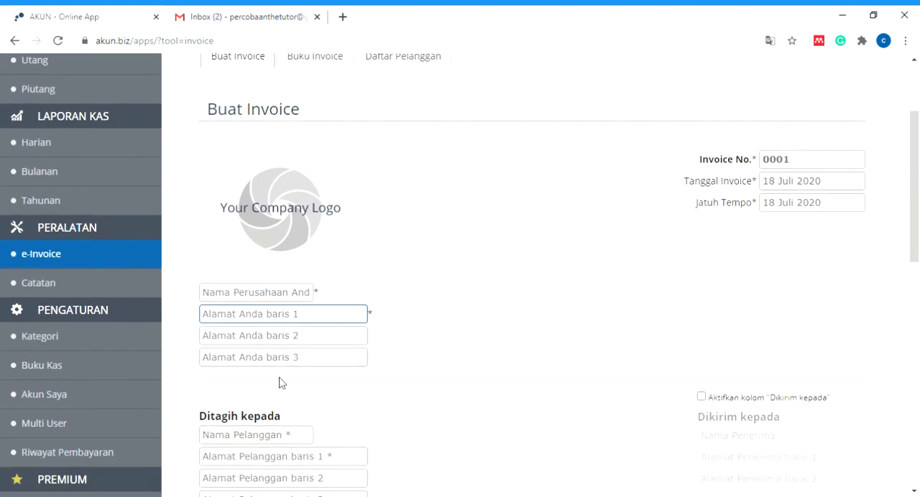
click(295, 335)
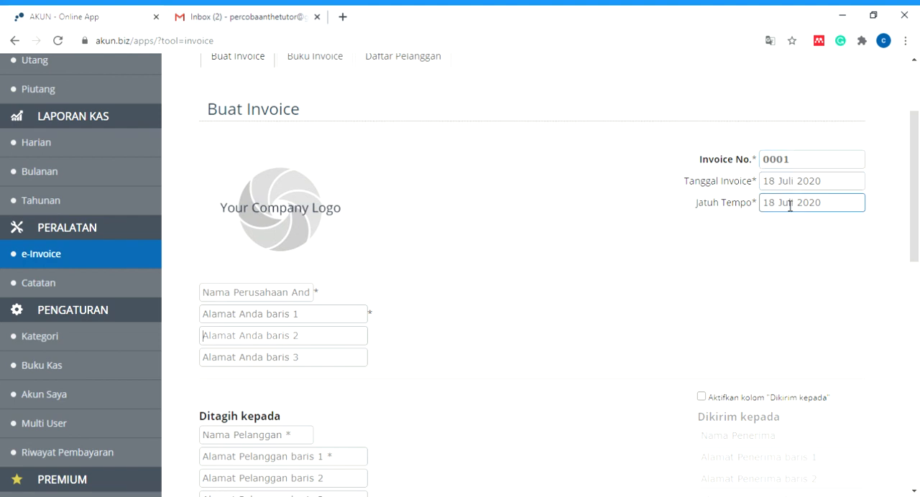
- Examine the invoice form's customer, item, tax, notes and stamp sections and its download, email and save options
scroll(573, 292, down, 2)
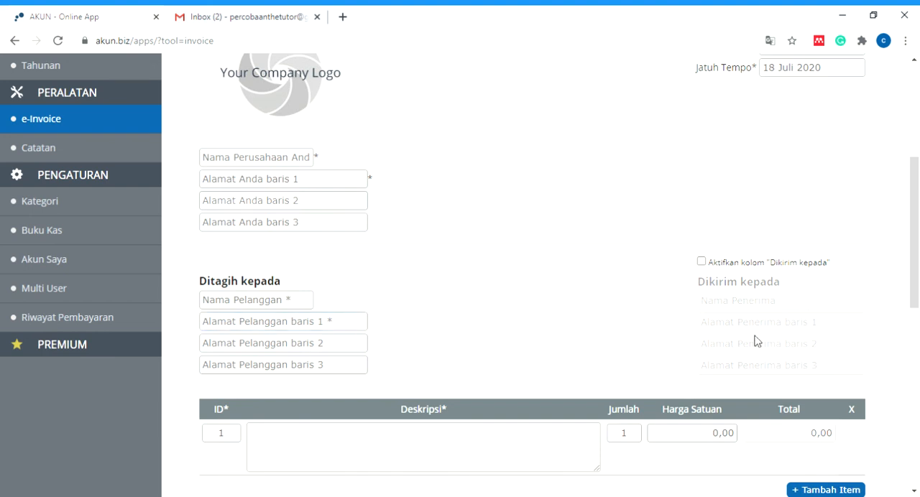
scroll(757, 341, down, 2)
scroll(756, 342, down, 1)
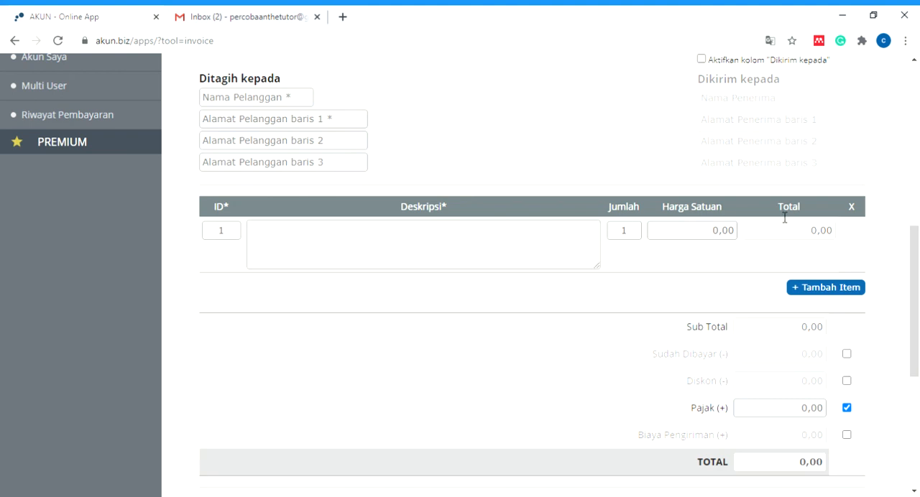
scroll(824, 323, down, 2)
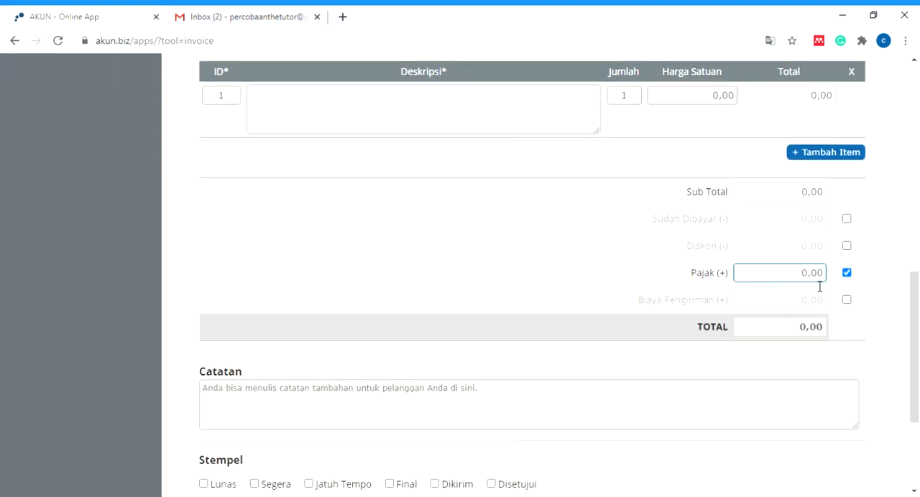
click(847, 273)
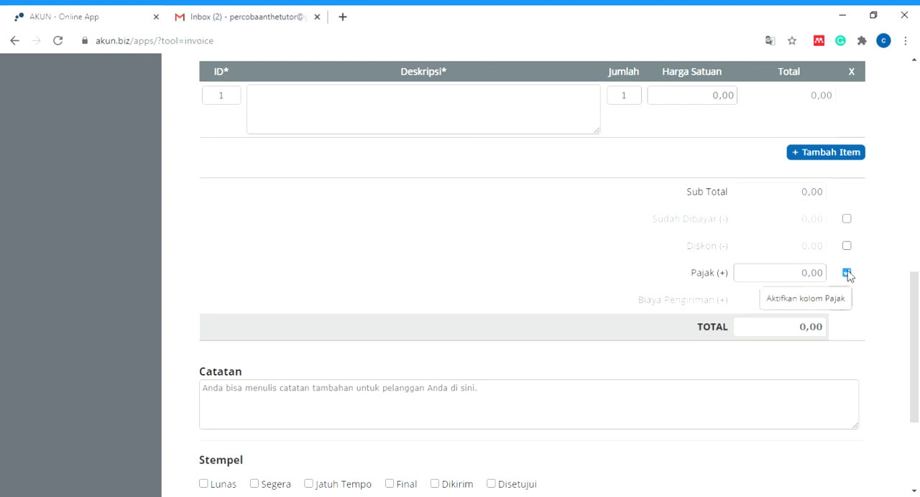
click(846, 273)
scroll(456, 318, down, 3)
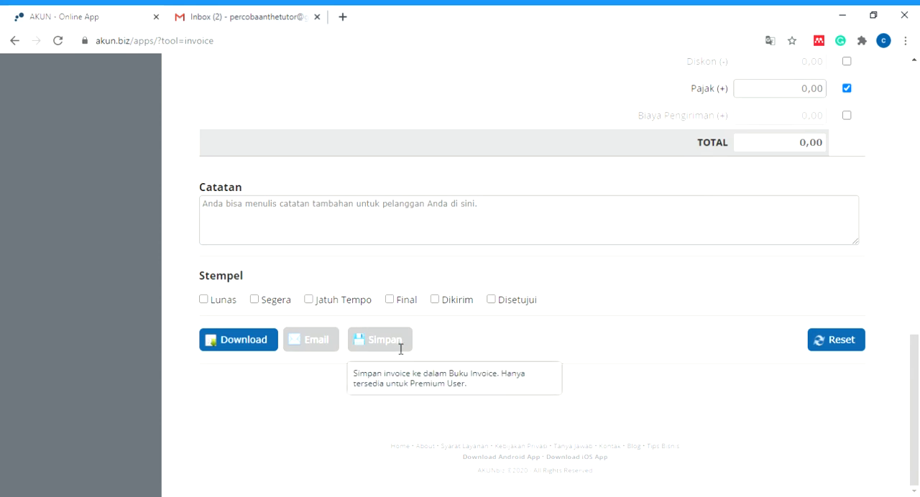
scroll(671, 120, up, 4)
scroll(640, 108, up, 8)
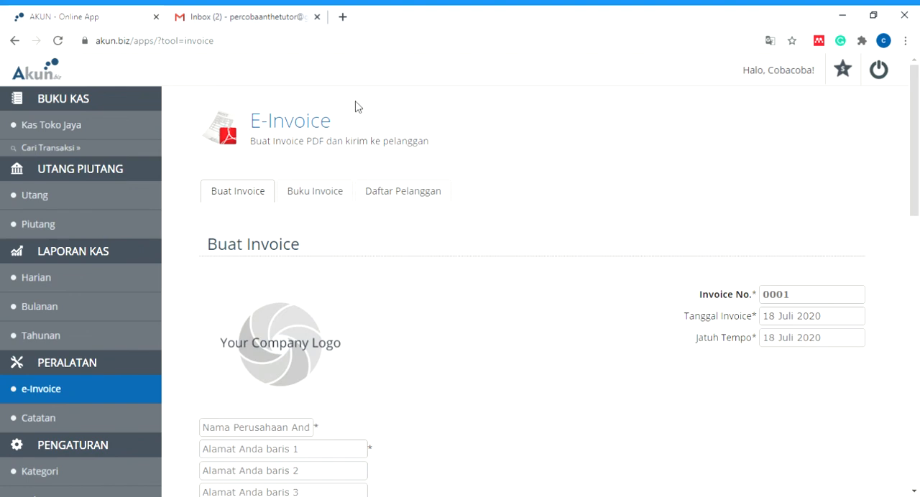
- Check the Gmail inbox, return to AKUN and locate the Premium upgrade option
click(279, 20)
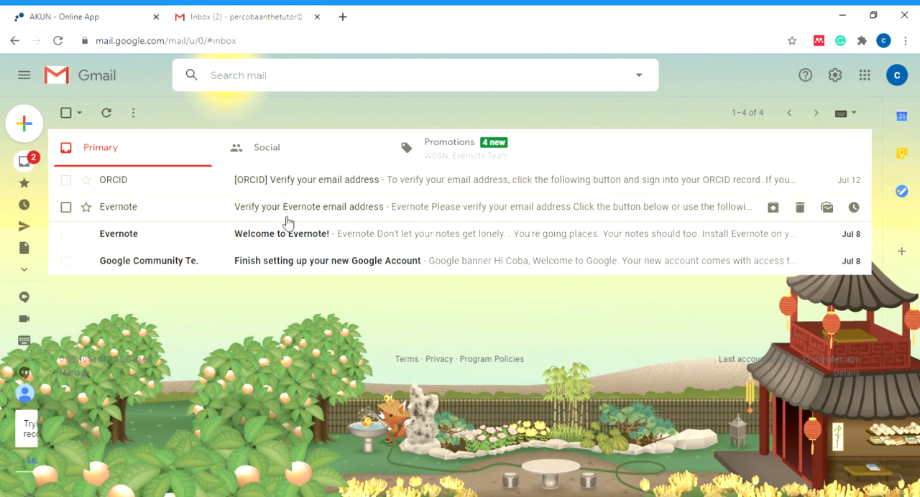
click(87, 17)
scroll(71, 330, down, 5)
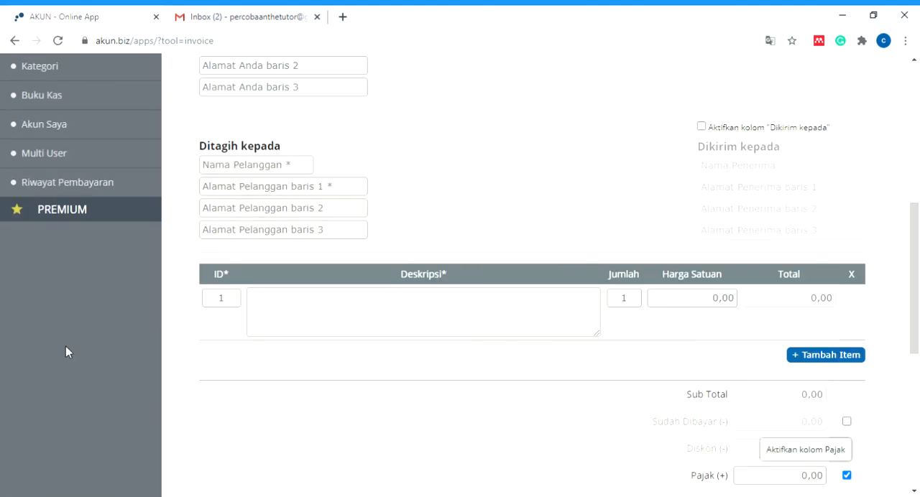
scroll(66, 273, down, 3)
scroll(72, 158, up, 2)
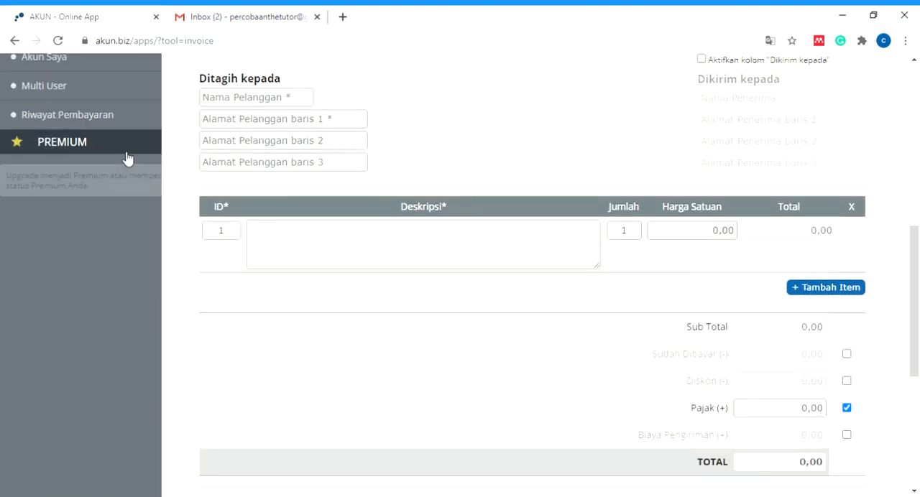